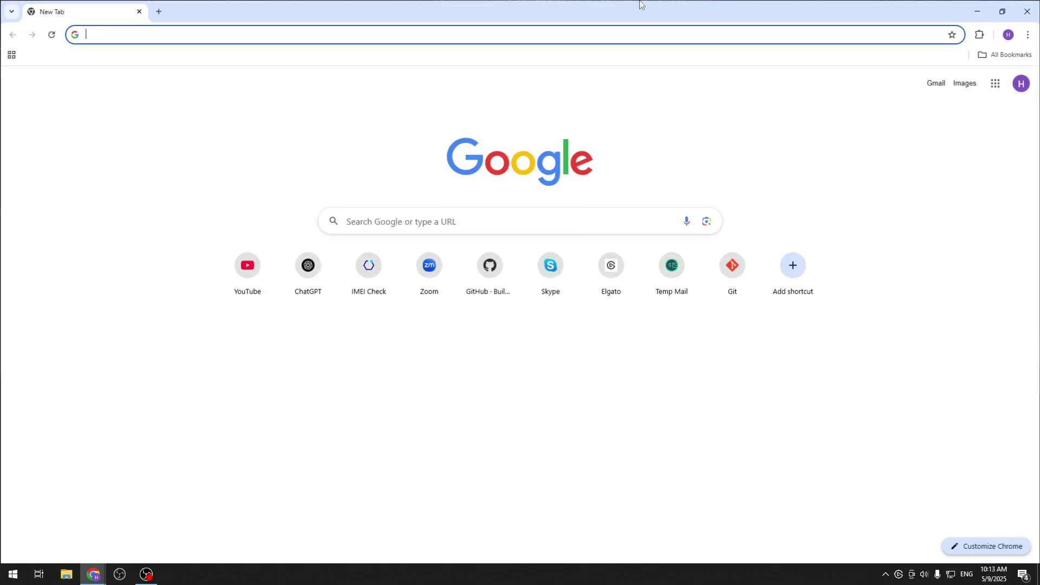
- Open the GitHub website at github.com
{"action": "left_click", "coordinate": [304, 146]}
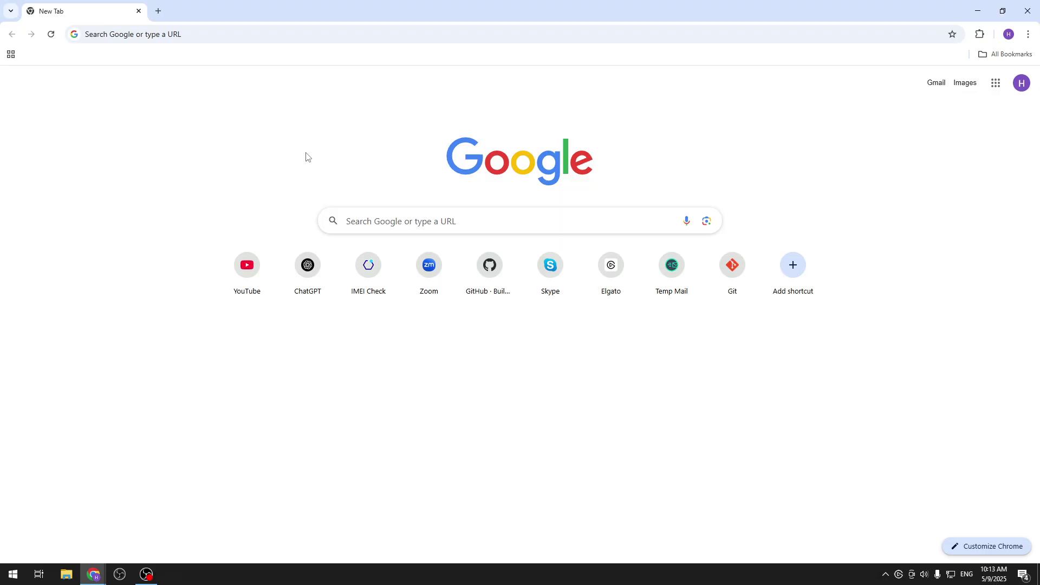
{"action": "left_click", "coordinate": [367, 215]}
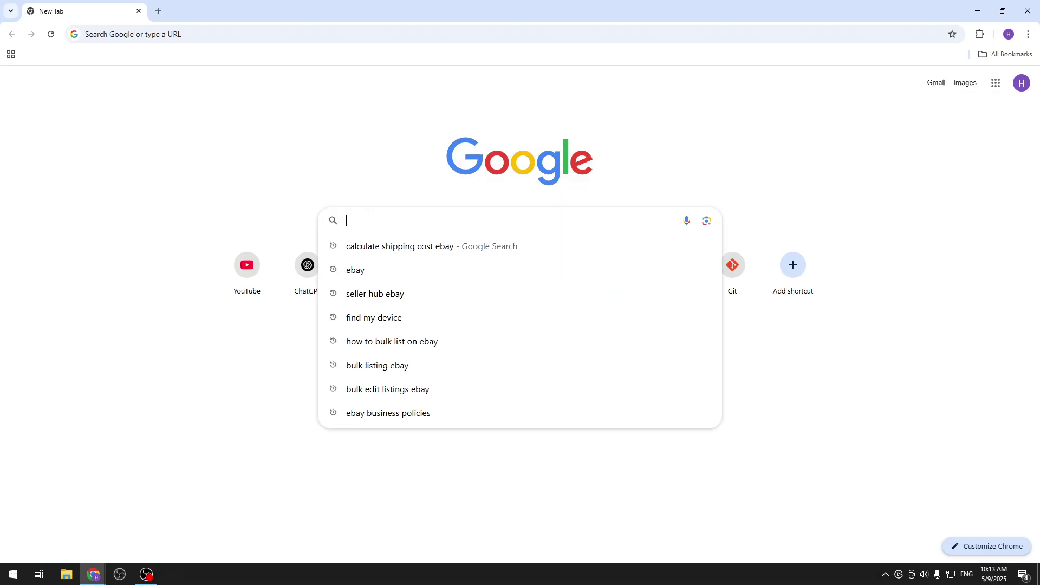
{"action": "left_click", "coordinate": [281, 35]}
{"action": "type", "text": "gi"}
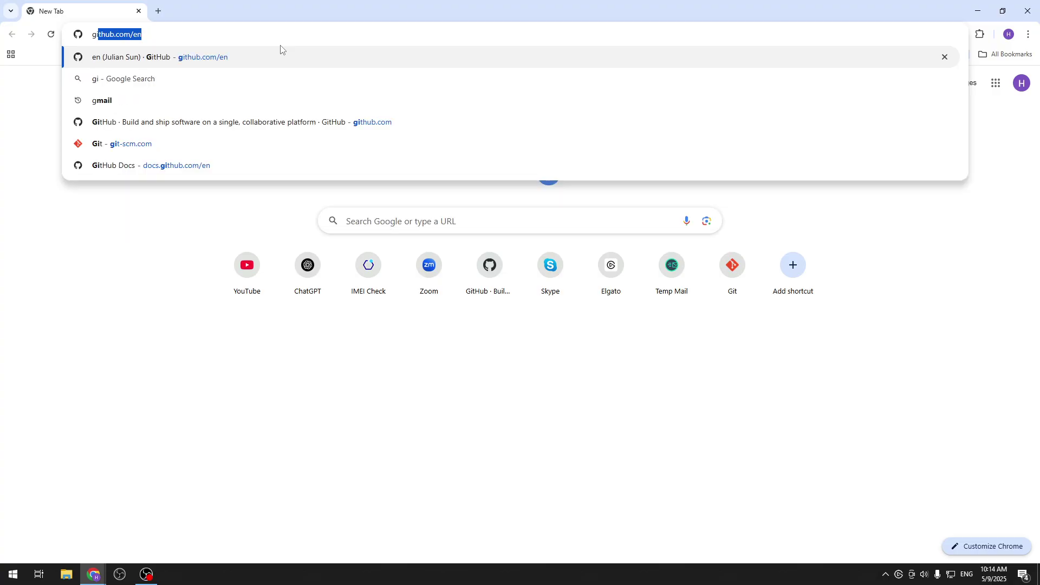
{"action": "type", "text": "thub.com"}
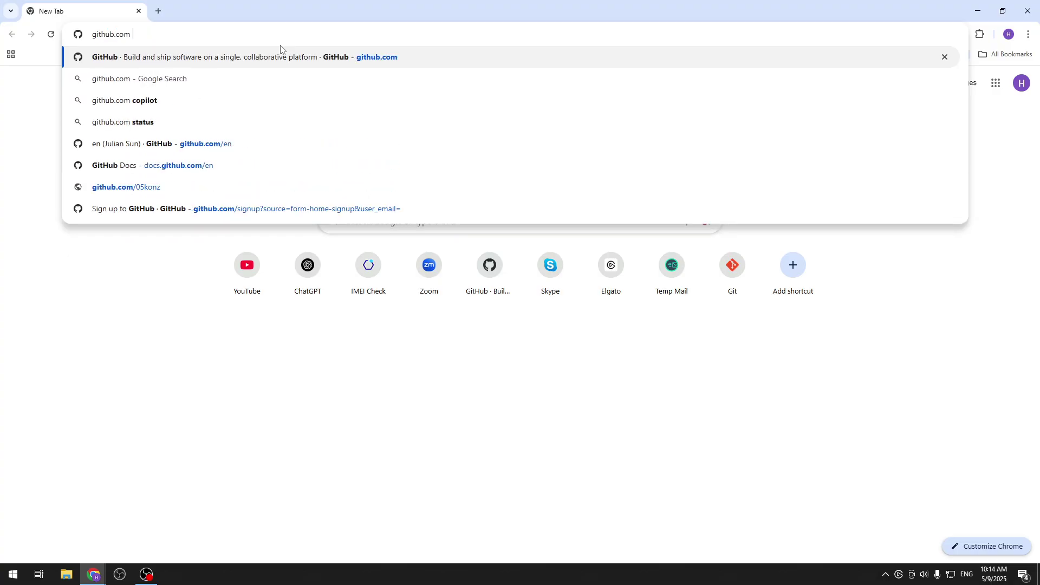
{"action": "key", "text": "Return"}
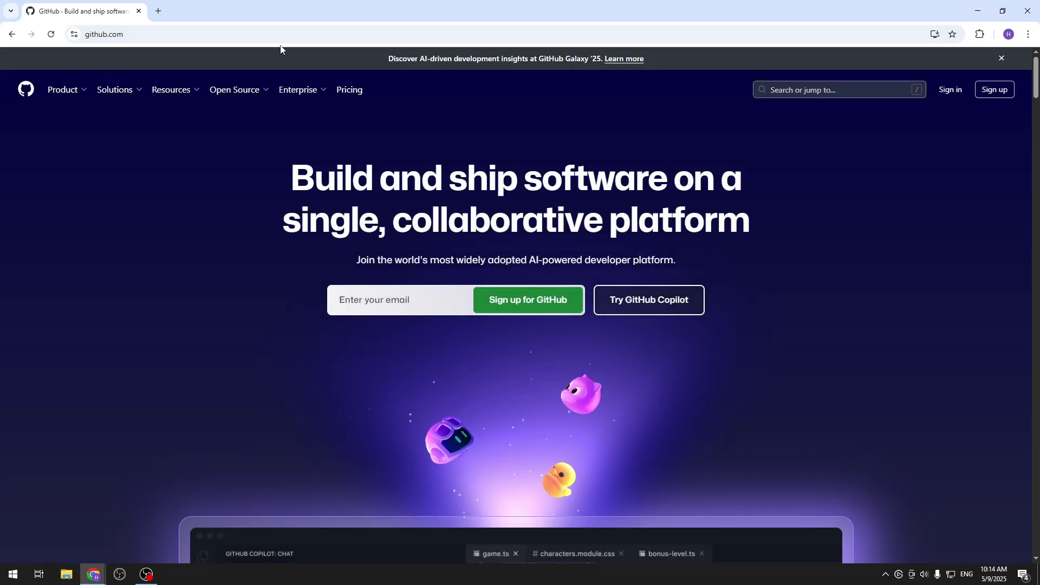
- Open the GitHub account sign-up form and go to its email field
{"action": "mouse_move", "coordinate": [235, 89]}
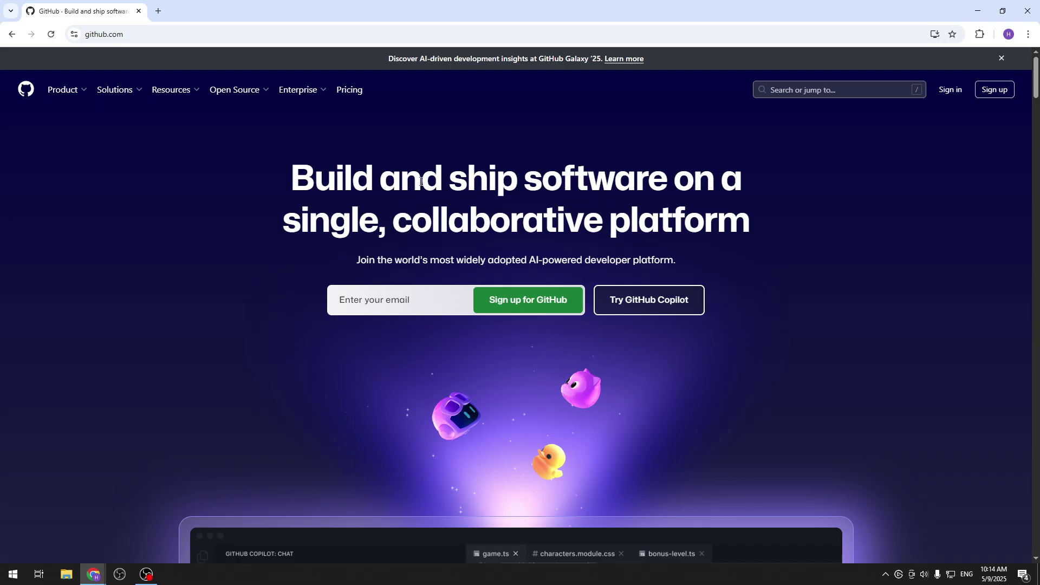
{"action": "left_click", "coordinate": [503, 301]}
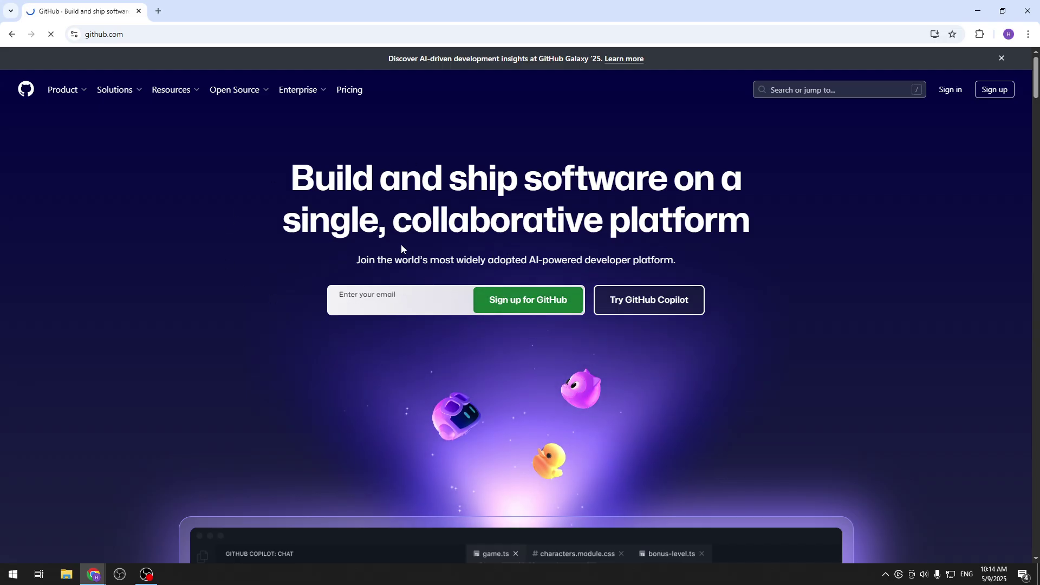
{"action": "left_click", "coordinate": [676, 153]}
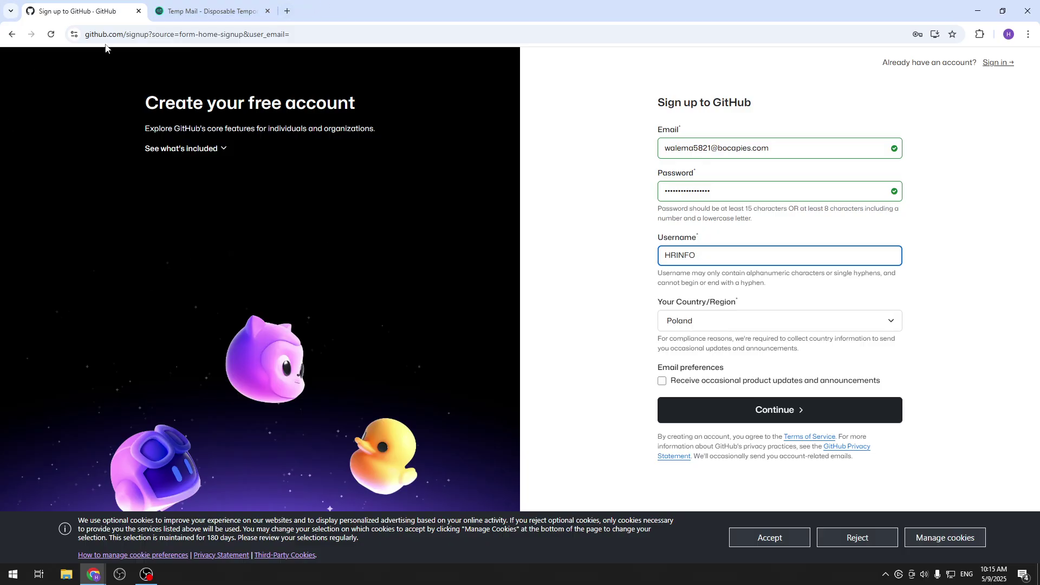
- Review the entered email and password and read the password length and character requirements
{"action": "triple_click", "coordinate": [797, 147]}
{"action": "left_click", "coordinate": [710, 189]}
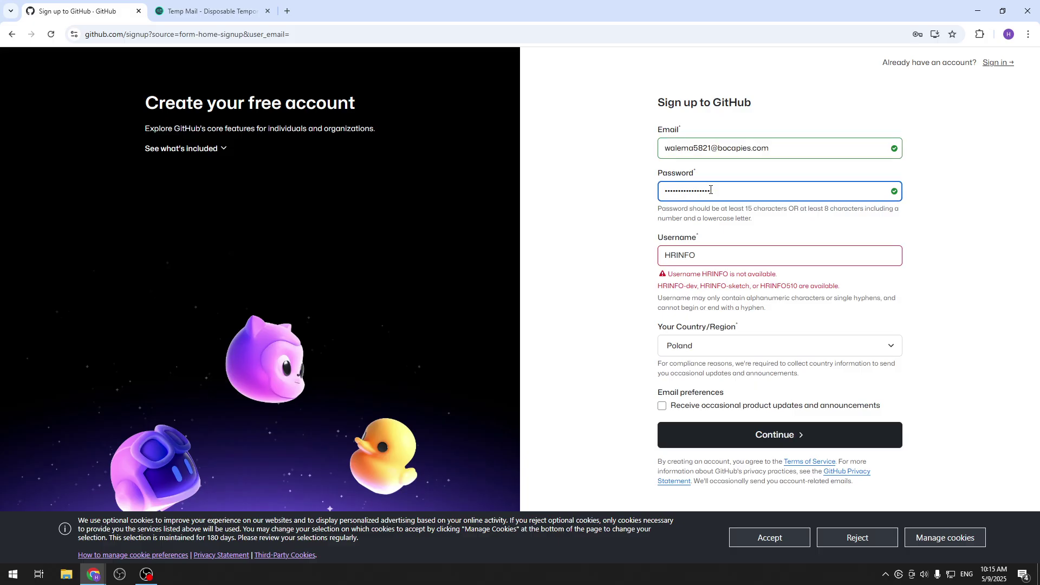
{"action": "left_click_drag", "start_coordinate": [710, 195], "coordinate": [635, 208]}
{"action": "left_click_drag", "start_coordinate": [704, 209], "coordinate": [909, 206]}
{"action": "left_click", "coordinate": [780, 208]}
{"action": "left_click", "coordinate": [766, 218]}
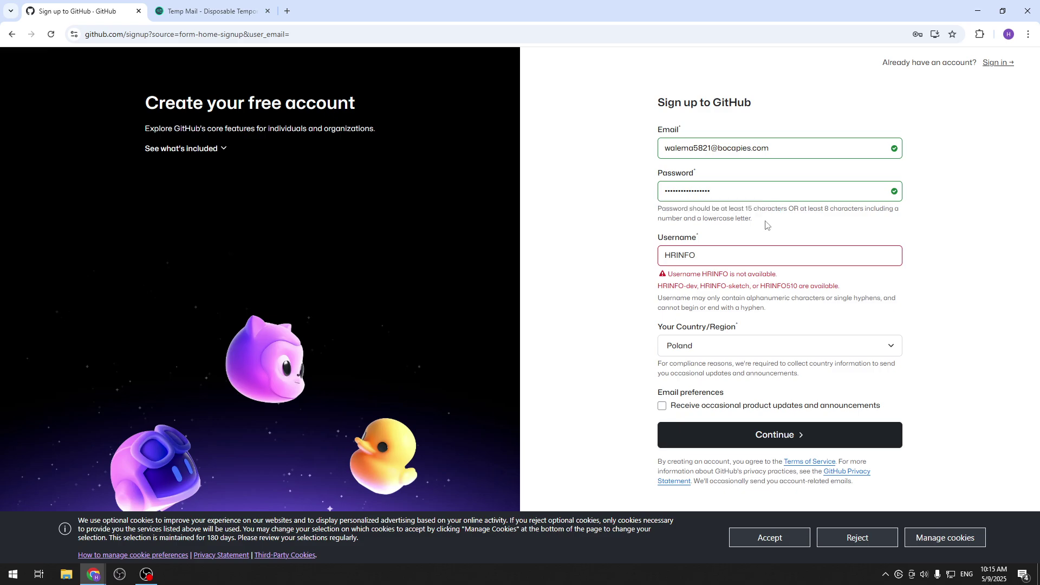
{"action": "left_click_drag", "start_coordinate": [754, 219], "coordinate": [697, 218]}
- Replace the username in the sign-up form with hrinfodev
{"action": "left_click", "coordinate": [714, 258]}
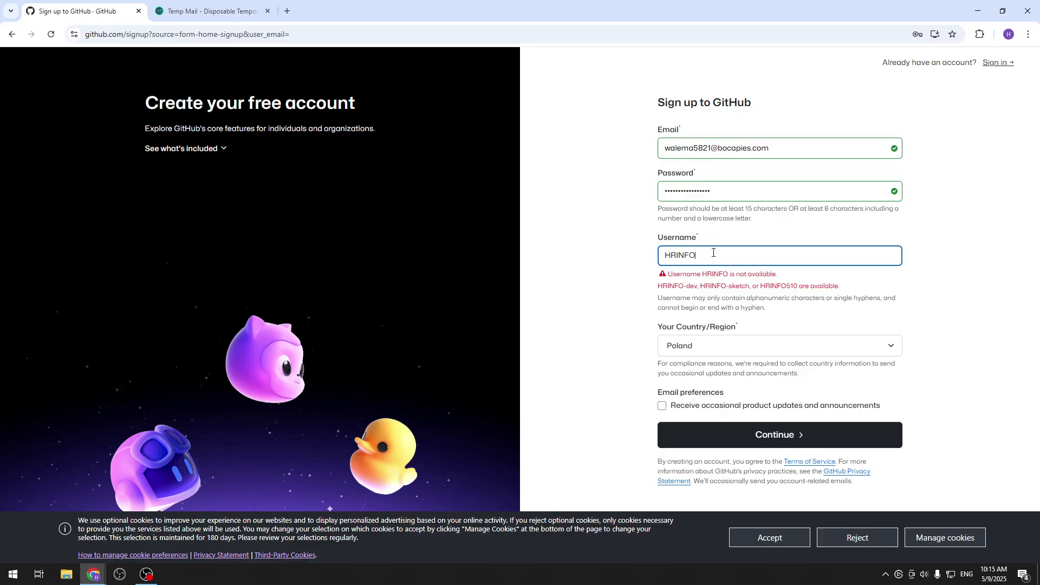
{"action": "left_click_drag", "start_coordinate": [716, 253], "coordinate": [587, 255]}
{"action": "key", "text": "BackSpace"}
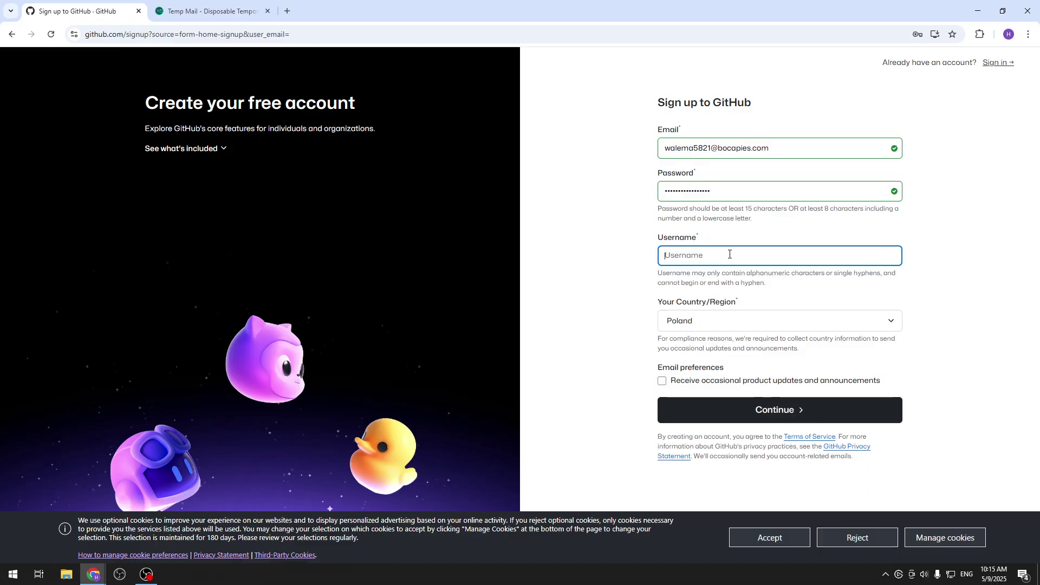
{"action": "type", "text": "hrinfod"}
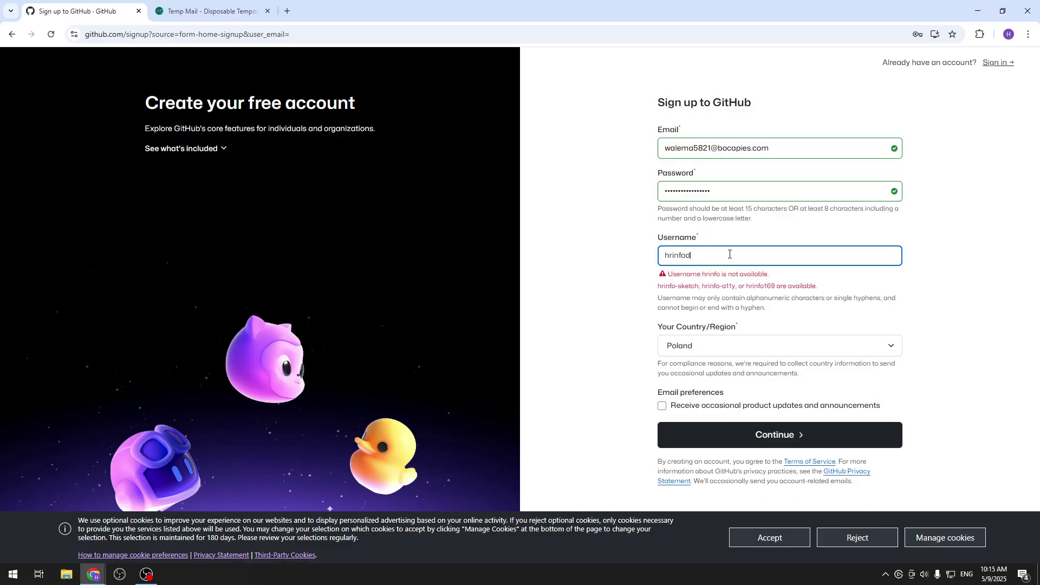
{"action": "type", "text": "ev"}
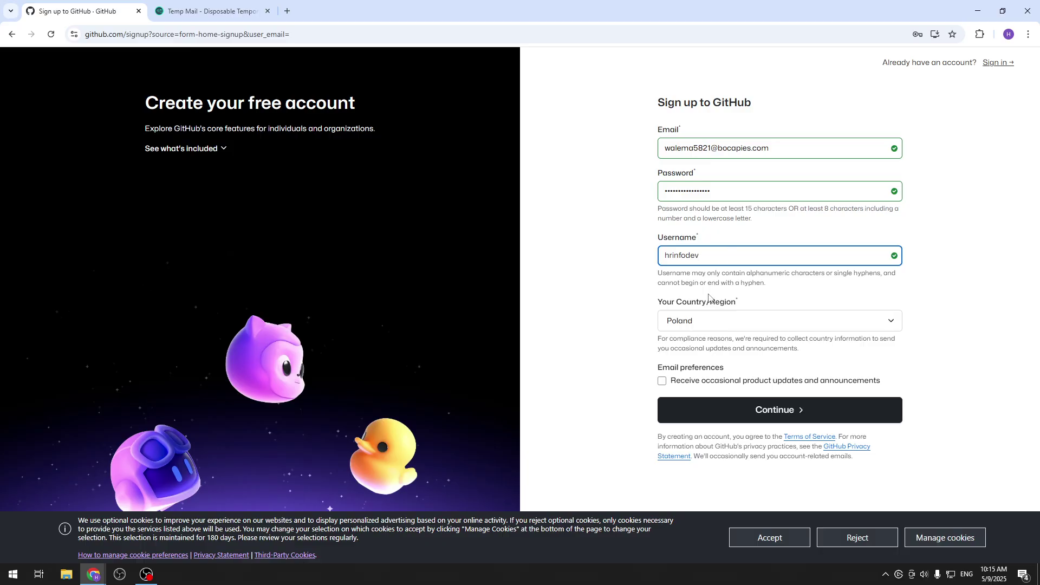
{"action": "left_click", "coordinate": [726, 330]}
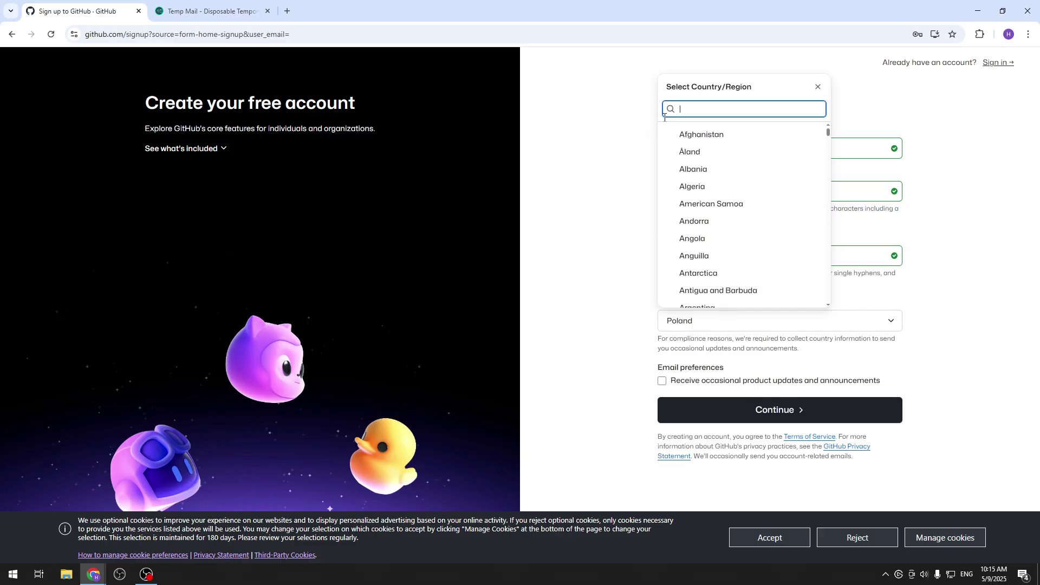
{"action": "type", "text": "usa"}
{"action": "key", "text": "BackSpace"}
{"action": "key", "text": "BackSpace"}
{"action": "key", "text": "BackSpace"}
{"action": "type", "text": "ame"}
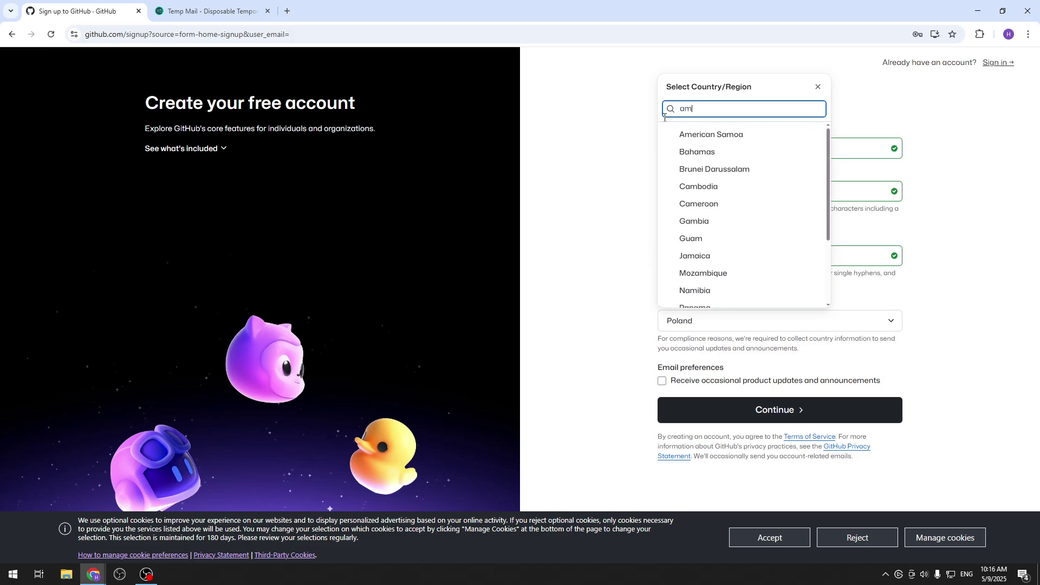
{"action": "key", "text": "BackSpace"}
{"action": "key", "text": "BackSpace"}
{"action": "key", "text": "BackSpace"}
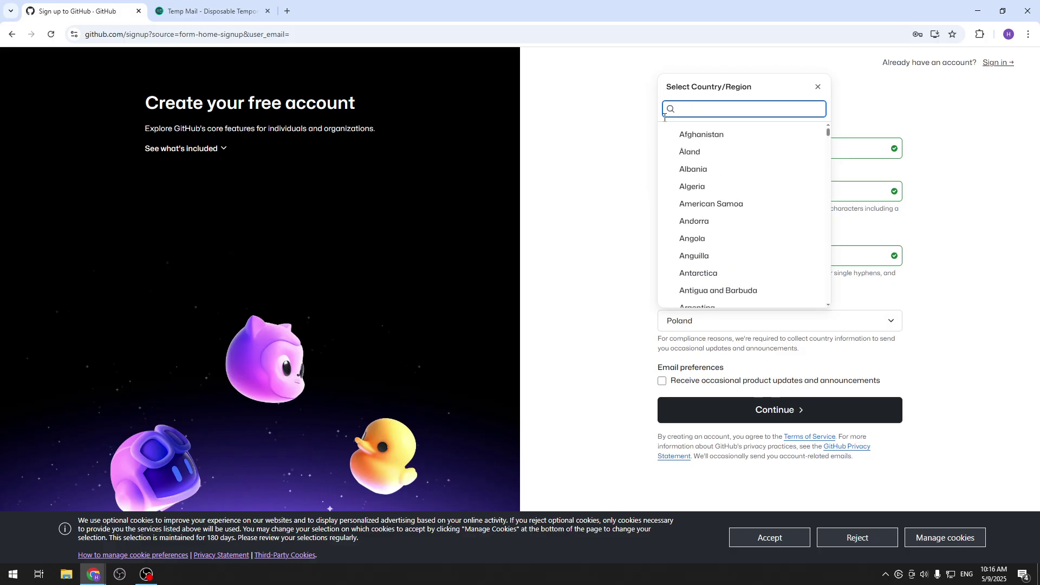
- Find Poland in the country list and select it as the country/region
{"action": "type", "text": "pol"}
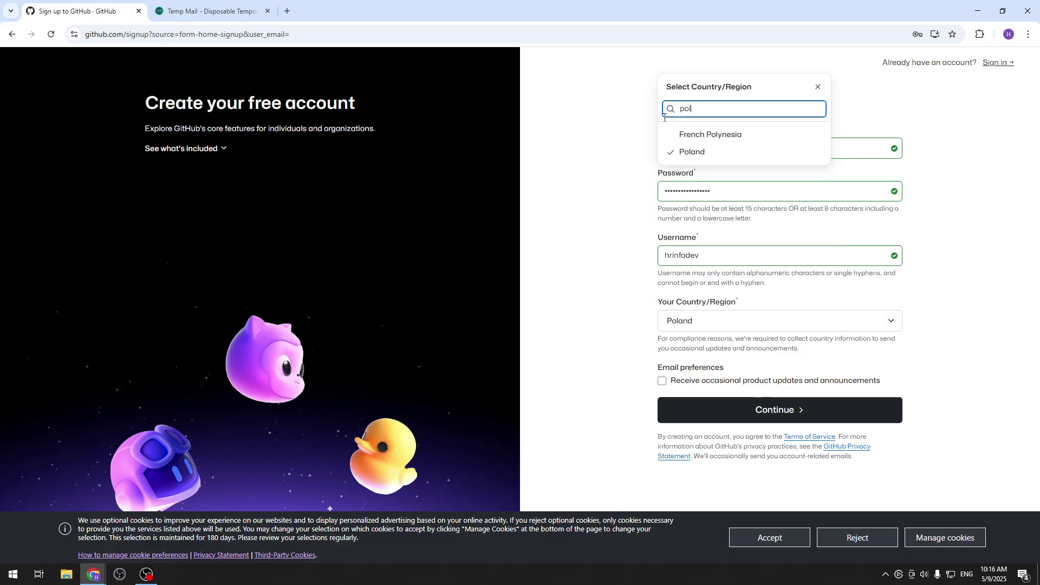
{"action": "left_click", "coordinate": [697, 153]}
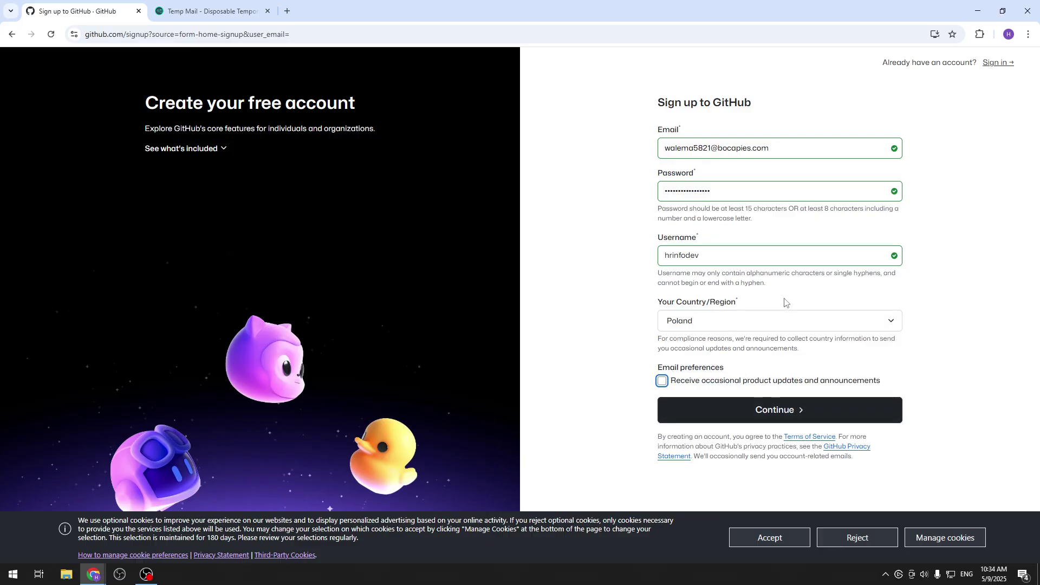
- Opt in to occasional product updates and announcements and submit the sign-up form
{"action": "left_click", "coordinate": [663, 382]}
{"action": "left_click", "coordinate": [662, 383]}
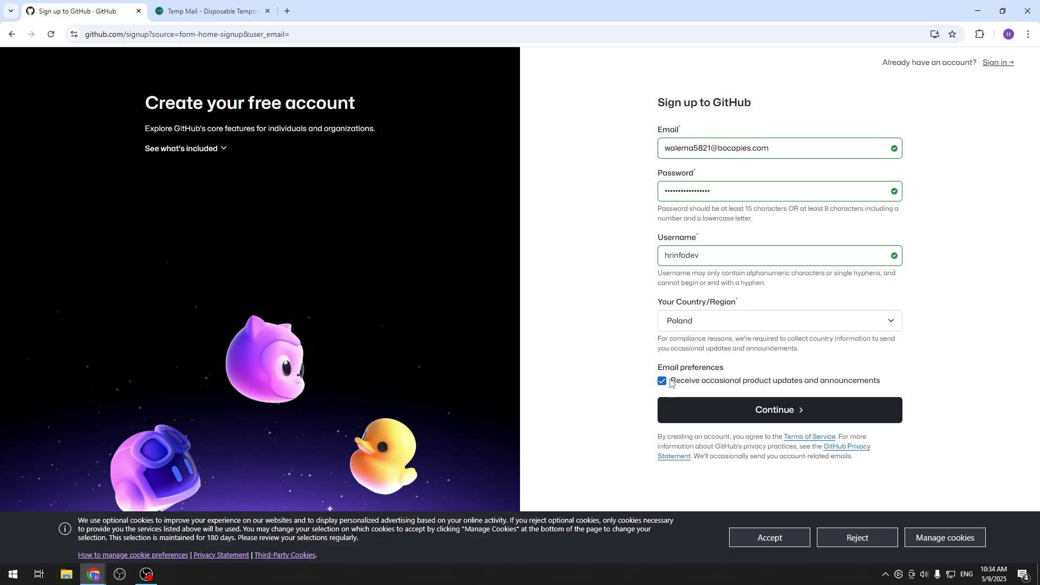
{"action": "left_click", "coordinate": [703, 411]}
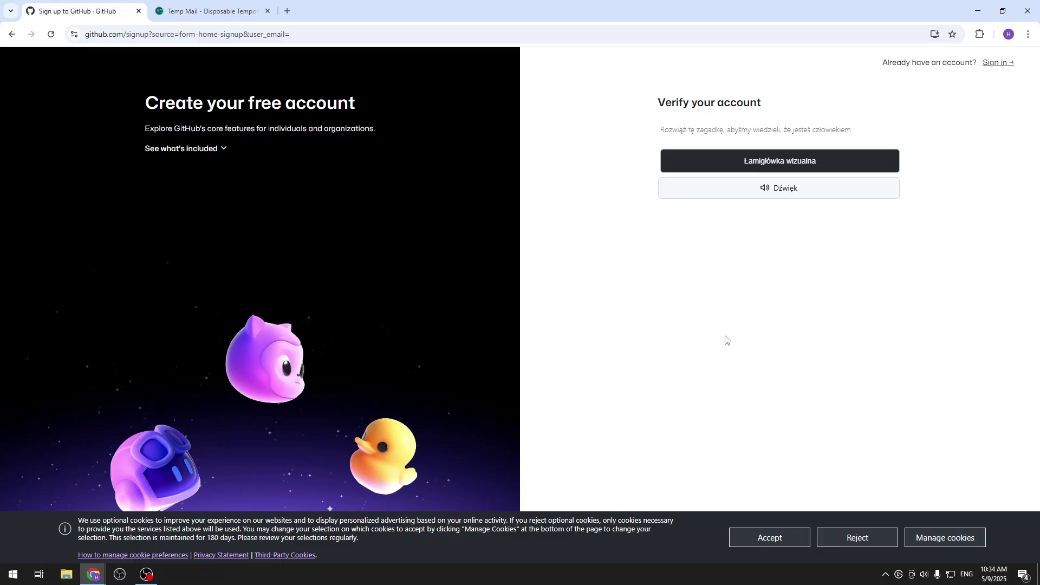
- Start the visual puzzle for account verification and read its instruction
{"action": "left_click", "coordinate": [729, 158]}
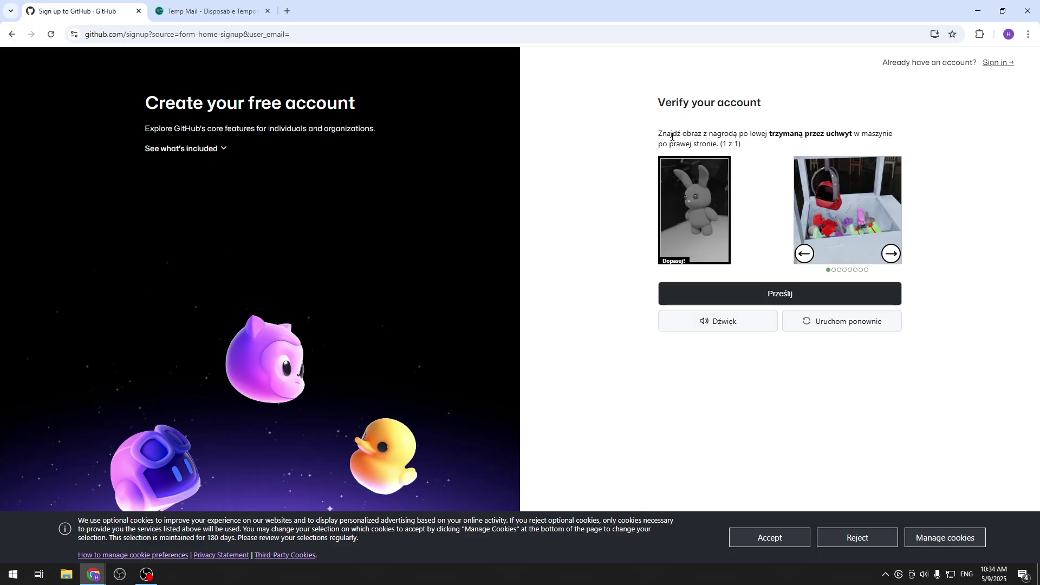
{"action": "left_click_drag", "start_coordinate": [662, 134], "coordinate": [793, 130]}
{"action": "left_click", "coordinate": [931, 138]}
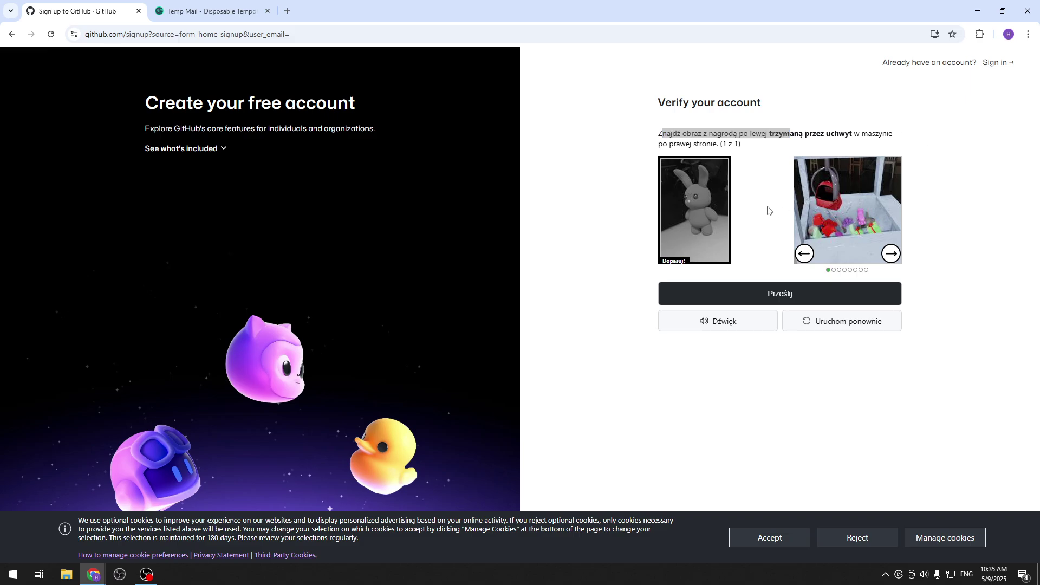
- Try to find the claw-machine image holding the rabbit prize and submit an answer to the verification puzzle
{"action": "left_click", "coordinate": [893, 254]}
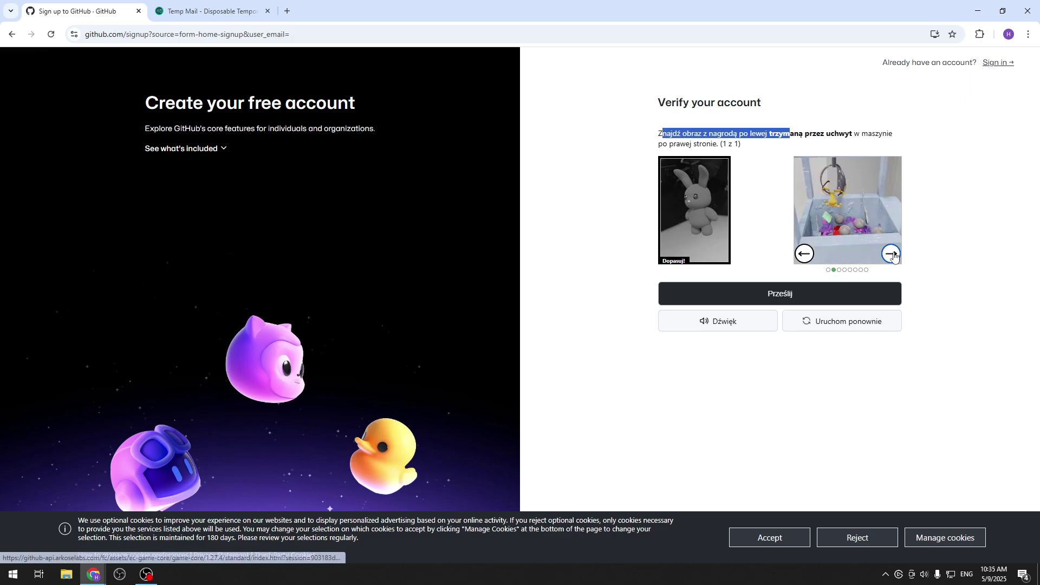
{"action": "left_click", "coordinate": [893, 254]}
{"action": "left_click", "coordinate": [894, 255]}
{"action": "left_click", "coordinate": [893, 254]}
{"action": "left_click", "coordinate": [893, 255]}
{"action": "left_click", "coordinate": [893, 255]}
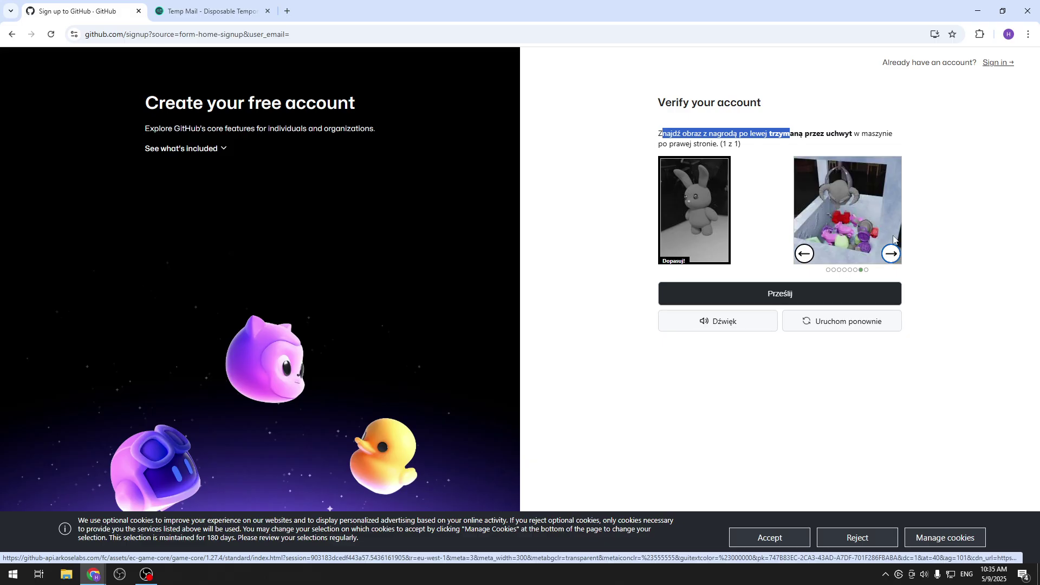
{"action": "left_click", "coordinate": [816, 285]}
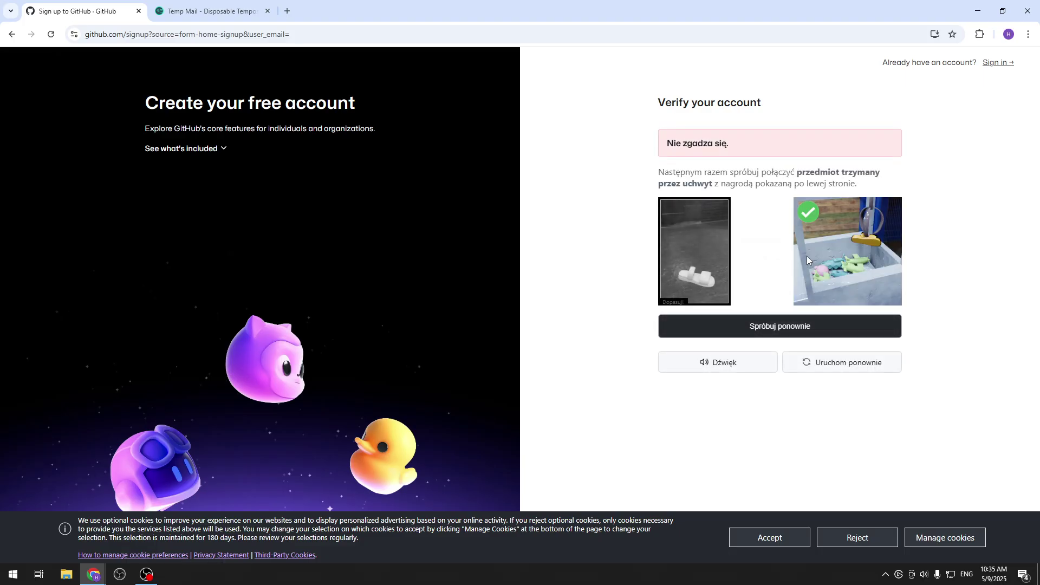
- Retry the verification puzzle and submit the image whose claw holds the novelty glasses with nose and moustache
{"action": "left_click", "coordinate": [824, 327]}
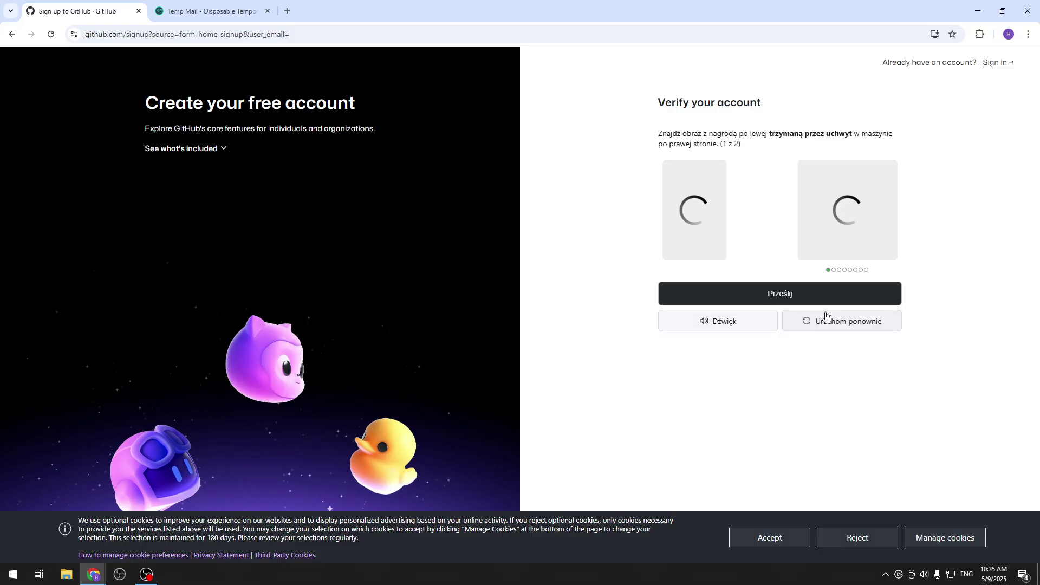
{"action": "left_click", "coordinate": [897, 254]}
{"action": "left_click", "coordinate": [897, 256]}
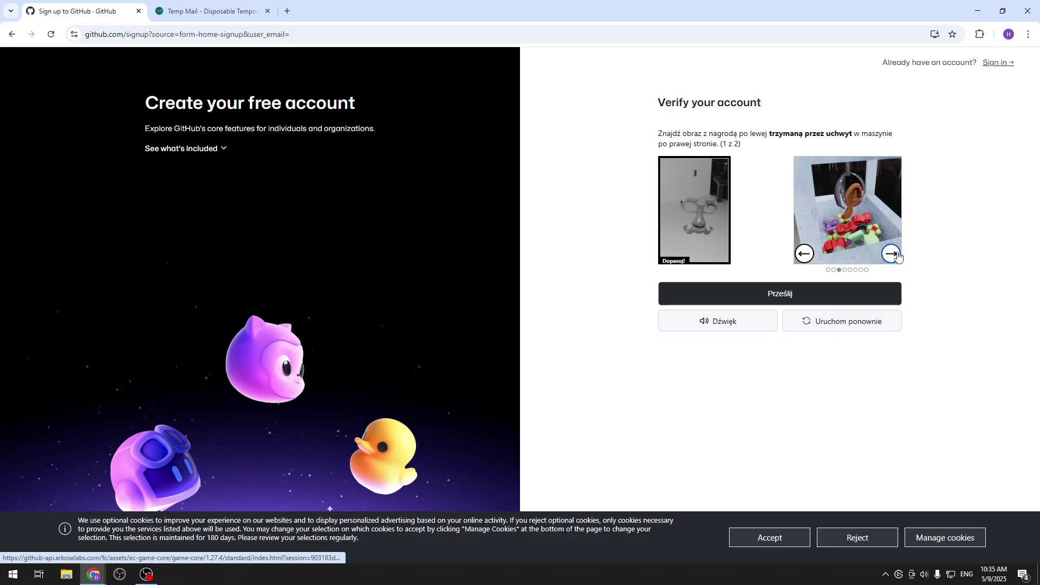
{"action": "left_click", "coordinate": [897, 256]}
{"action": "left_click", "coordinate": [898, 255]}
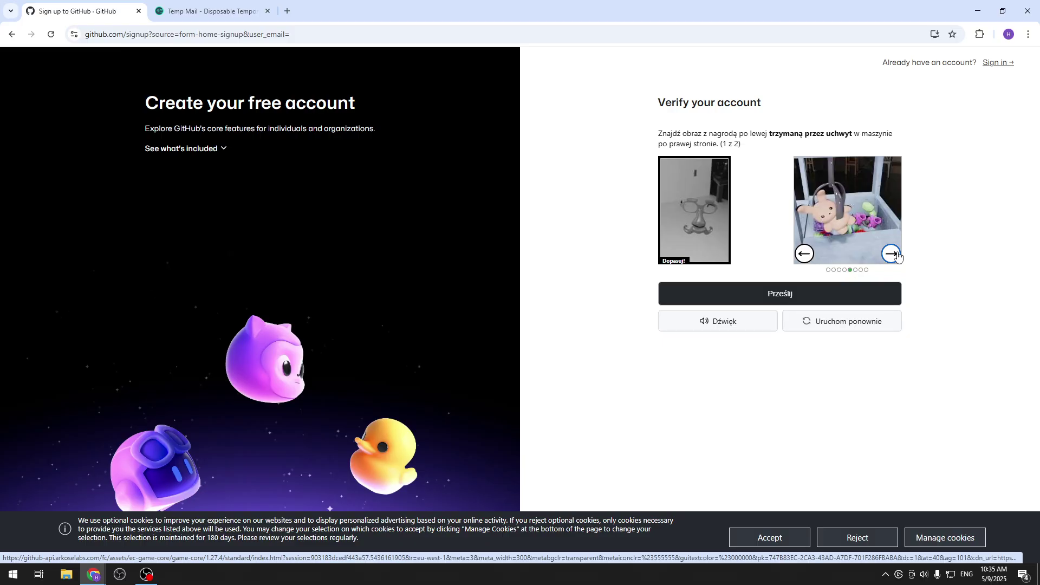
{"action": "left_click", "coordinate": [897, 256]}
{"action": "left_click", "coordinate": [898, 255]}
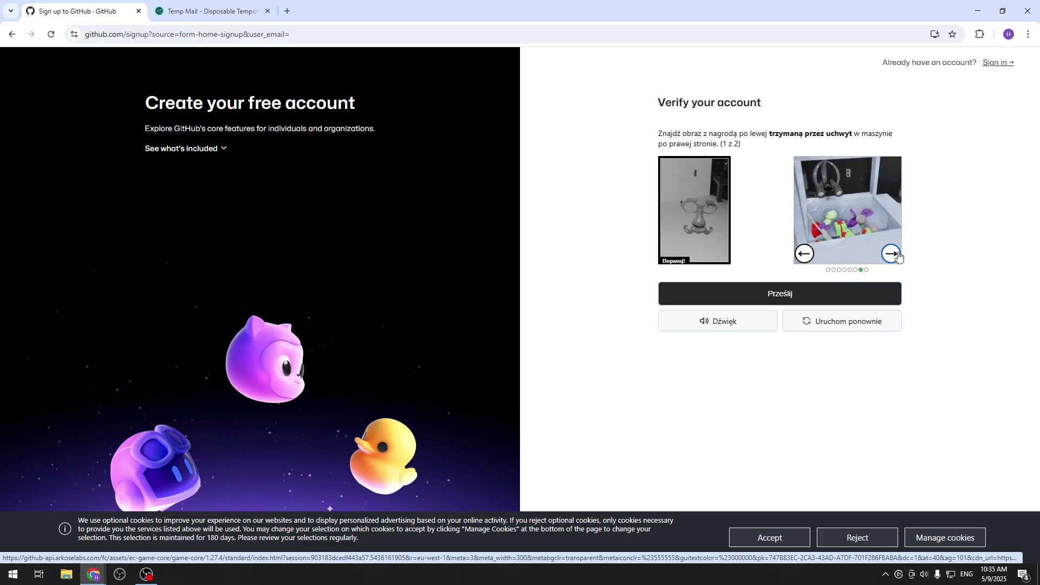
{"action": "left_click", "coordinate": [898, 256]}
{"action": "left_click", "coordinate": [898, 256]}
{"action": "left_click", "coordinate": [898, 255]}
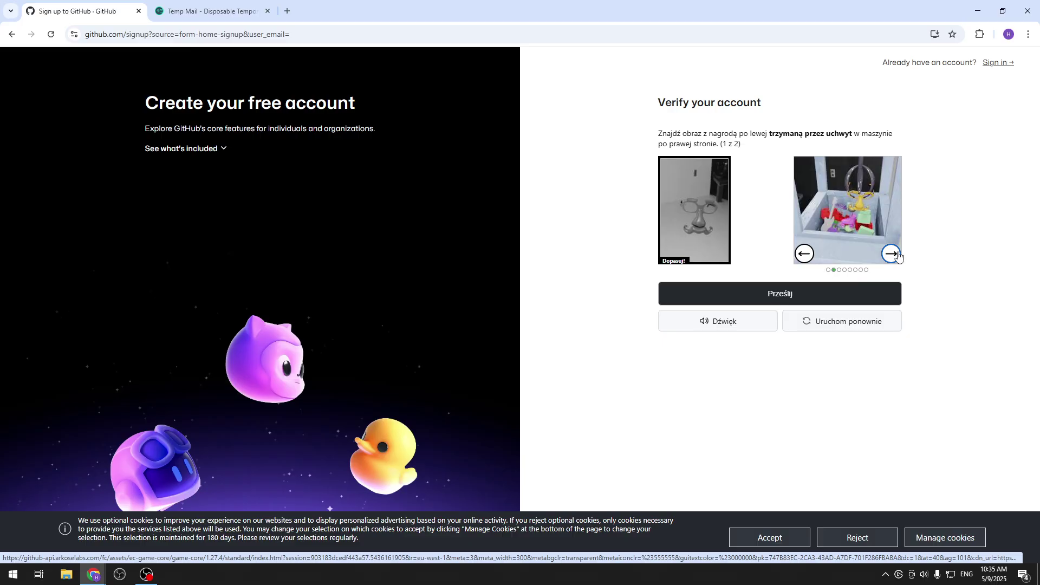
{"action": "left_click", "coordinate": [898, 256]}
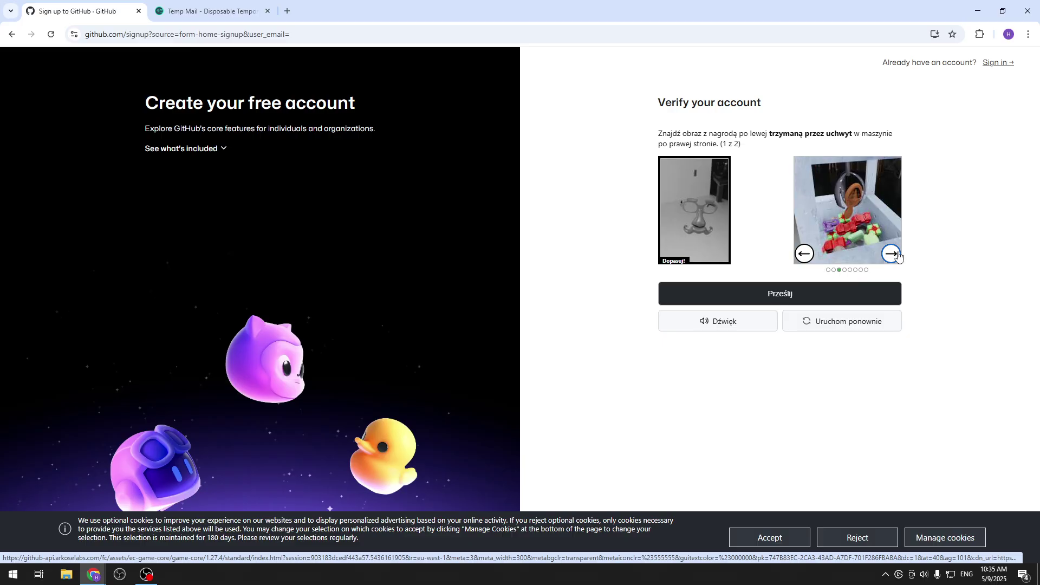
{"action": "left_click", "coordinate": [804, 257]}
{"action": "left_click", "coordinate": [801, 293]}
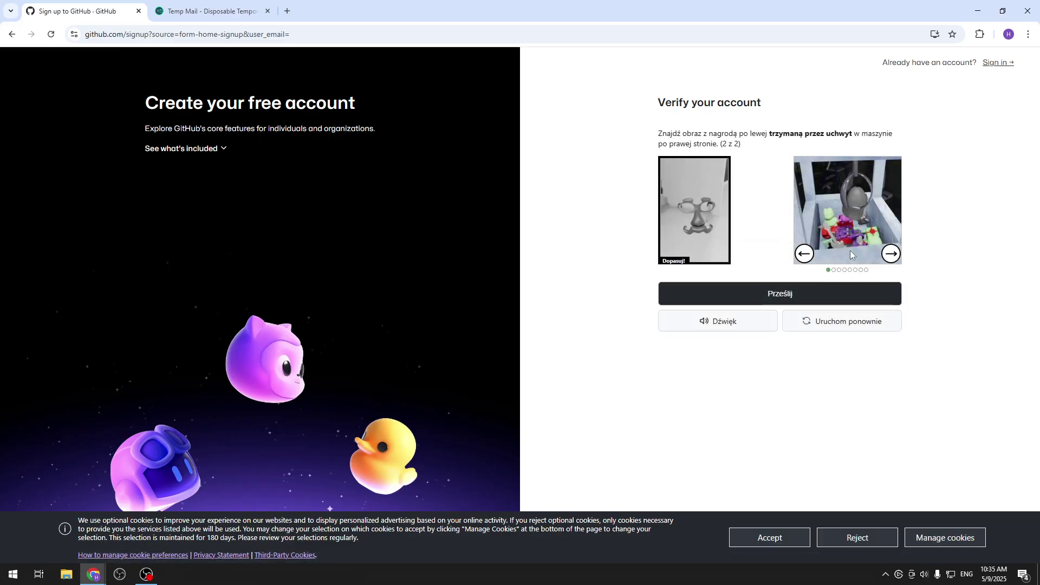
- Answer the second verification puzzle by submitting the third image as the match for the novelty glasses
{"action": "left_click", "coordinate": [894, 257]}
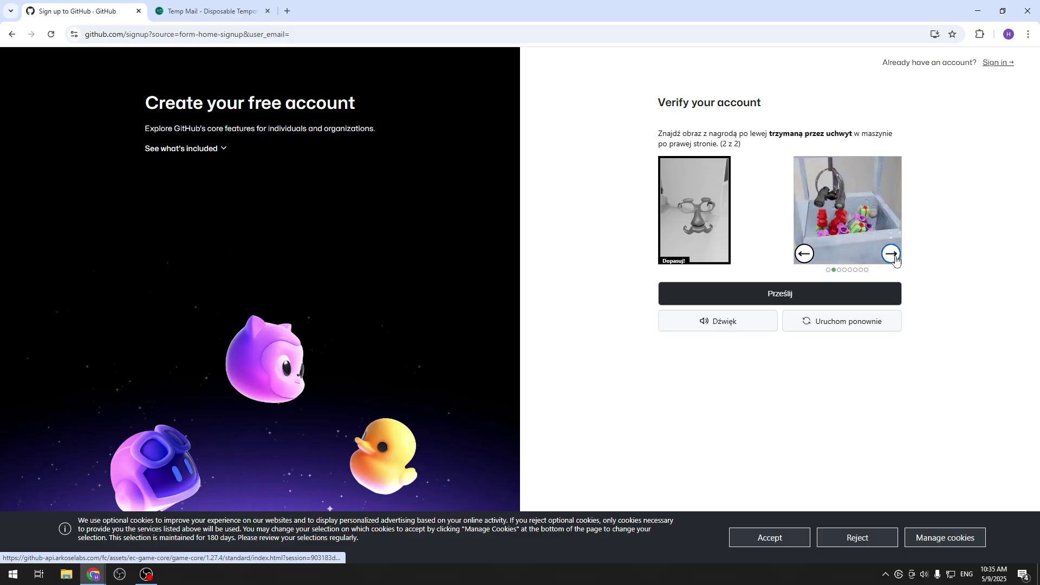
{"action": "left_click", "coordinate": [894, 258]}
{"action": "left_click", "coordinate": [846, 293]}
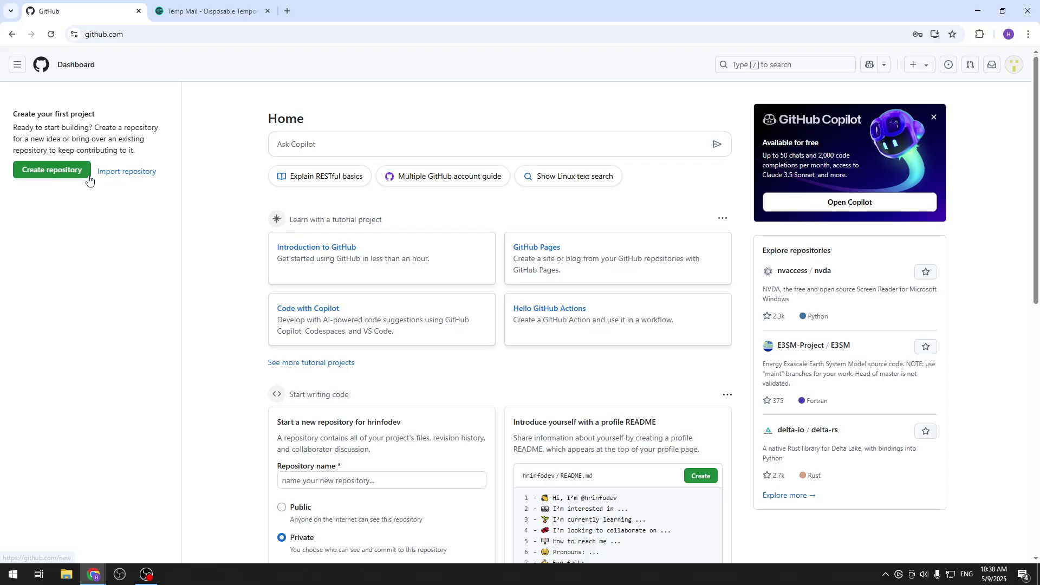
- Start creating a new repository and check which owners are available for it
{"action": "right_click", "coordinate": [44, 162]}
{"action": "key", "text": "Escape"}
{"action": "left_click", "coordinate": [45, 164]}
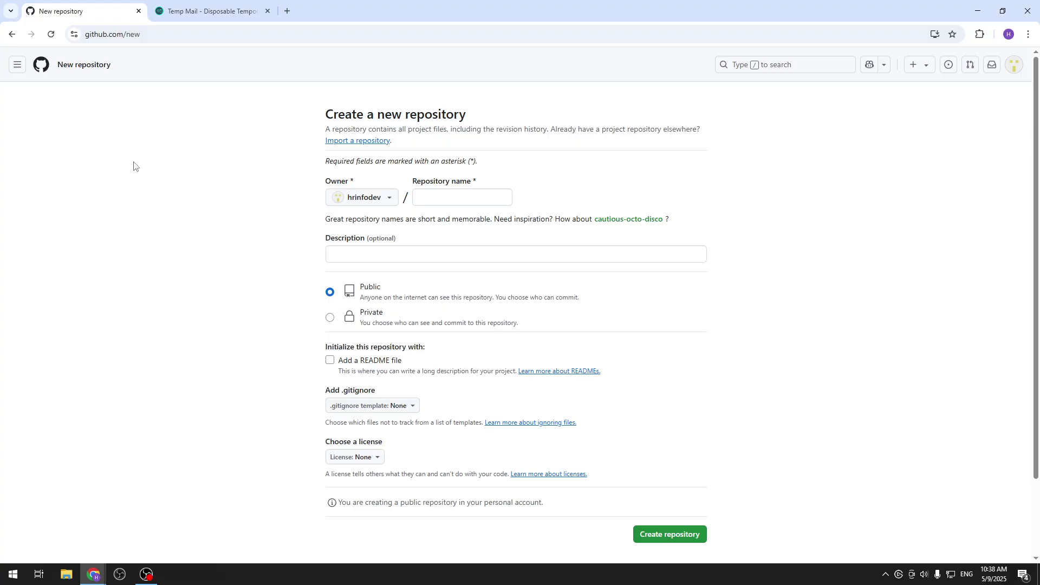
{"action": "left_click", "coordinate": [454, 200]}
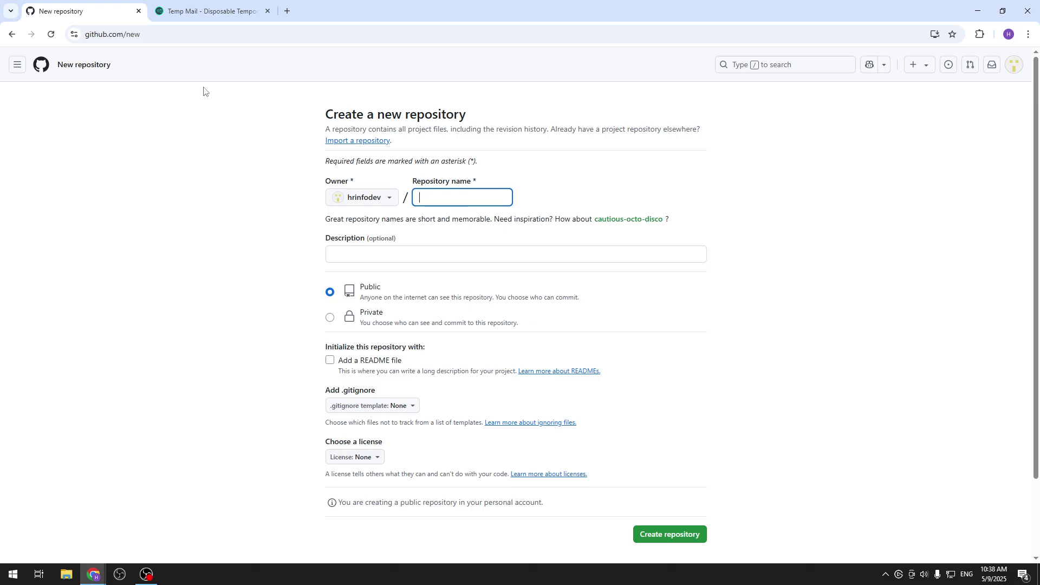
{"action": "left_click", "coordinate": [358, 197]}
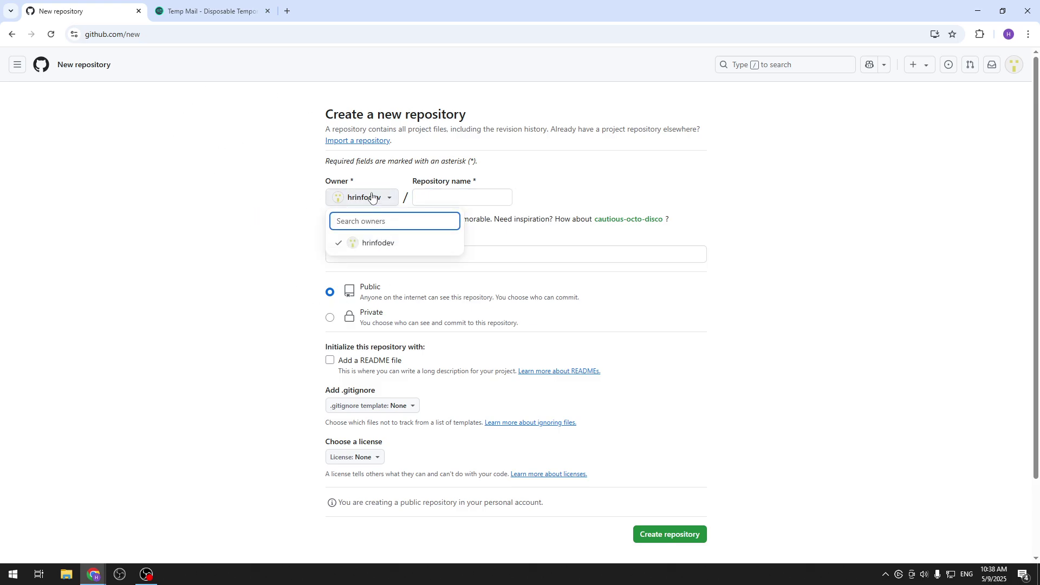
{"action": "left_click", "coordinate": [372, 197]}
{"action": "left_click", "coordinate": [388, 200]}
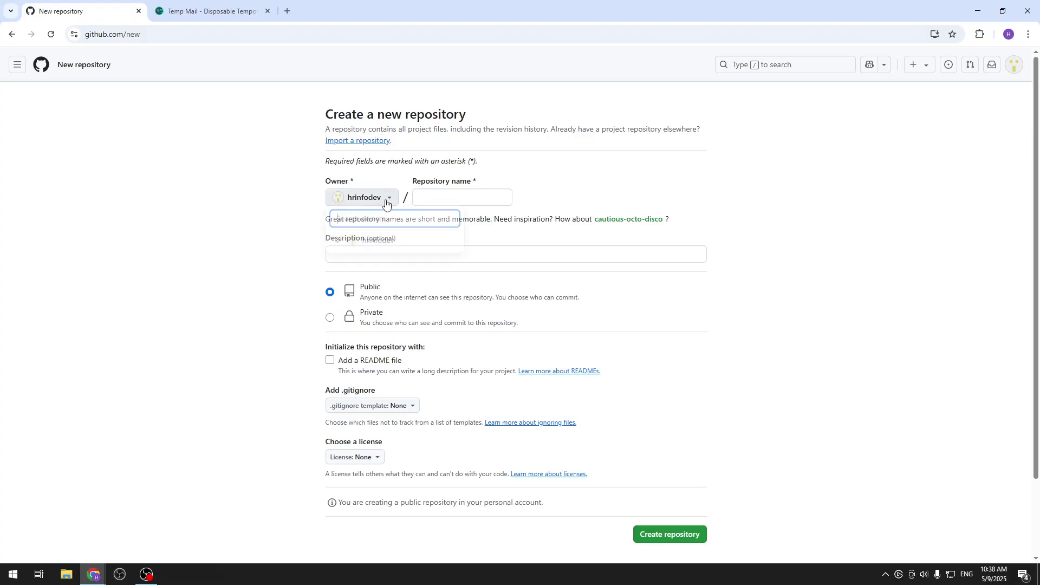
- Name the repository hrvideo and enter the description "HardReset.Info Tutorial video about github"
{"action": "left_click", "coordinate": [451, 194]}
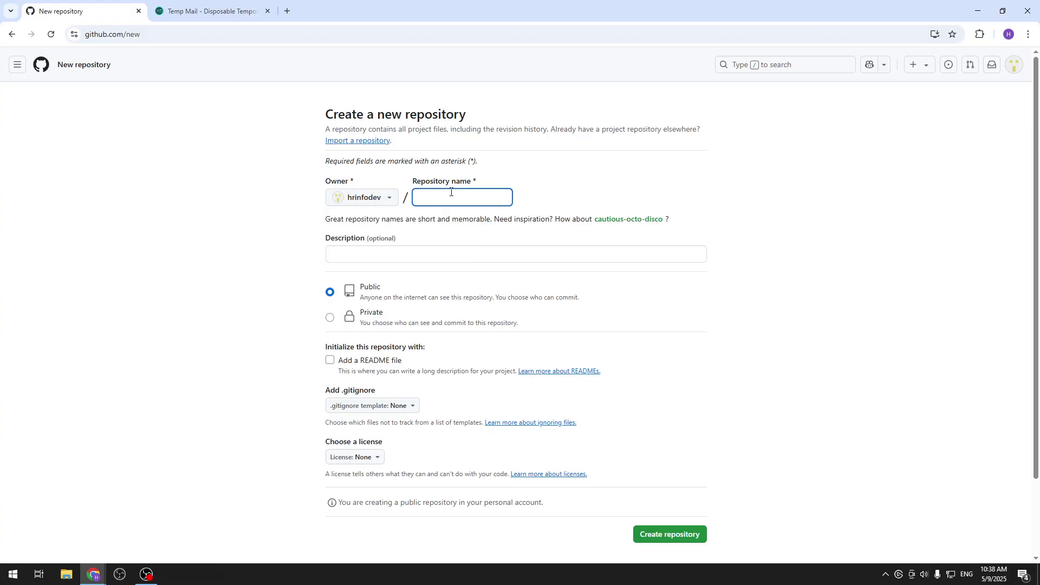
{"action": "type", "text": "hr"}
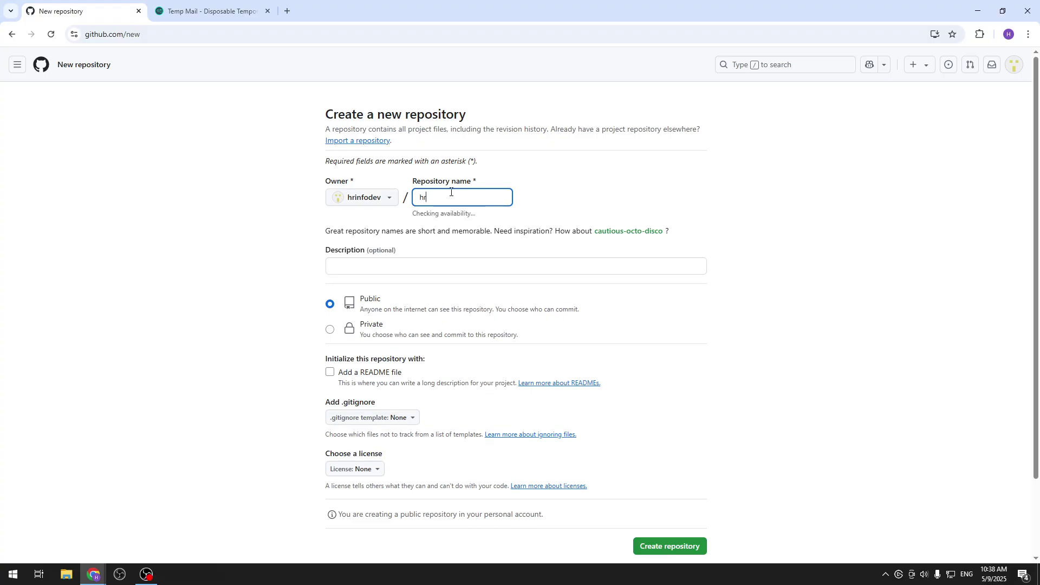
{"action": "type", "text": "video"}
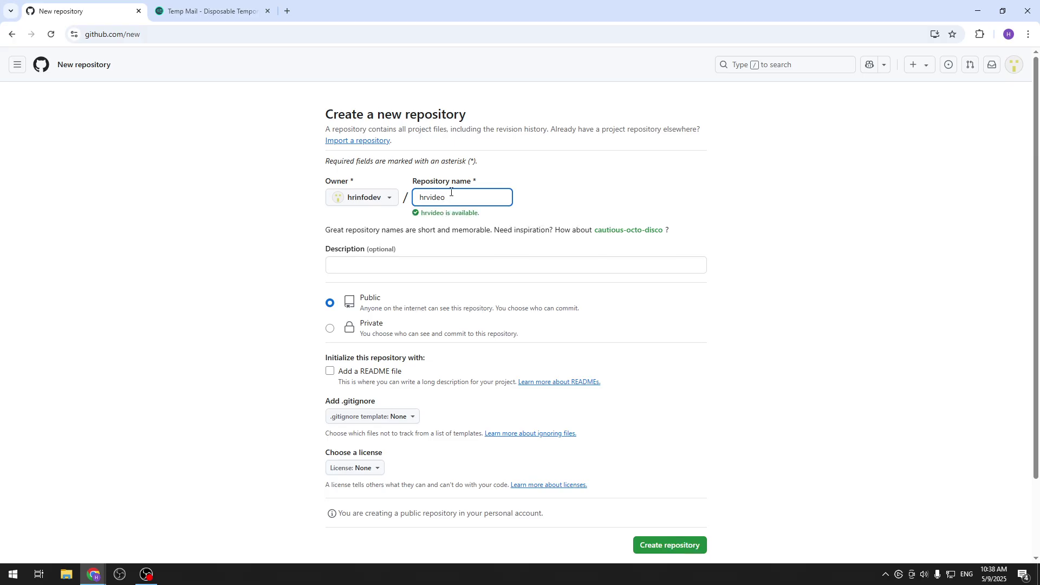
{"action": "key", "text": "Tab"}
{"action": "key", "text": "Tab"}
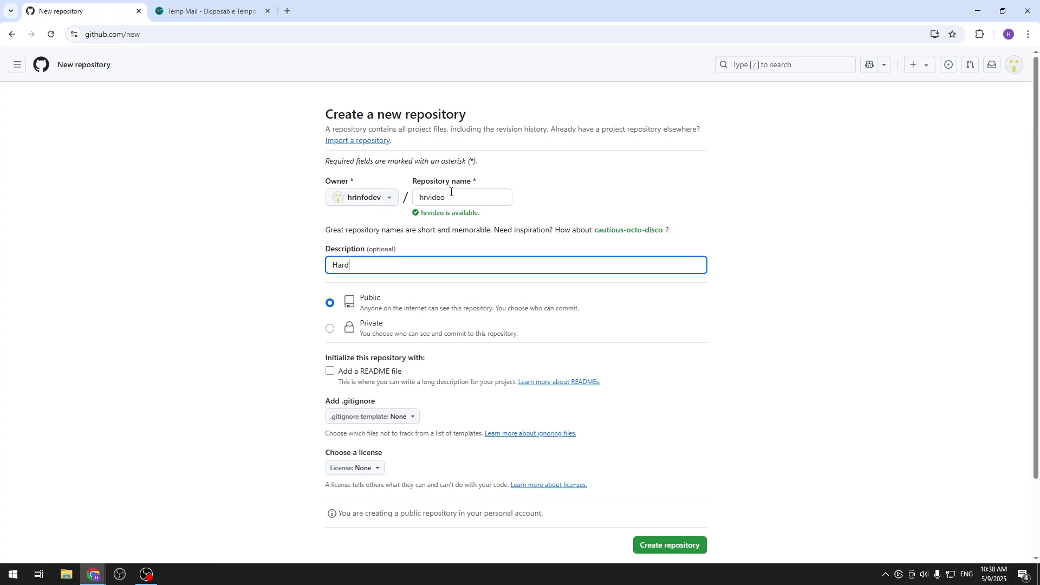
{"action": "type", "text": "HardReset.Info Tutorial video about github"}
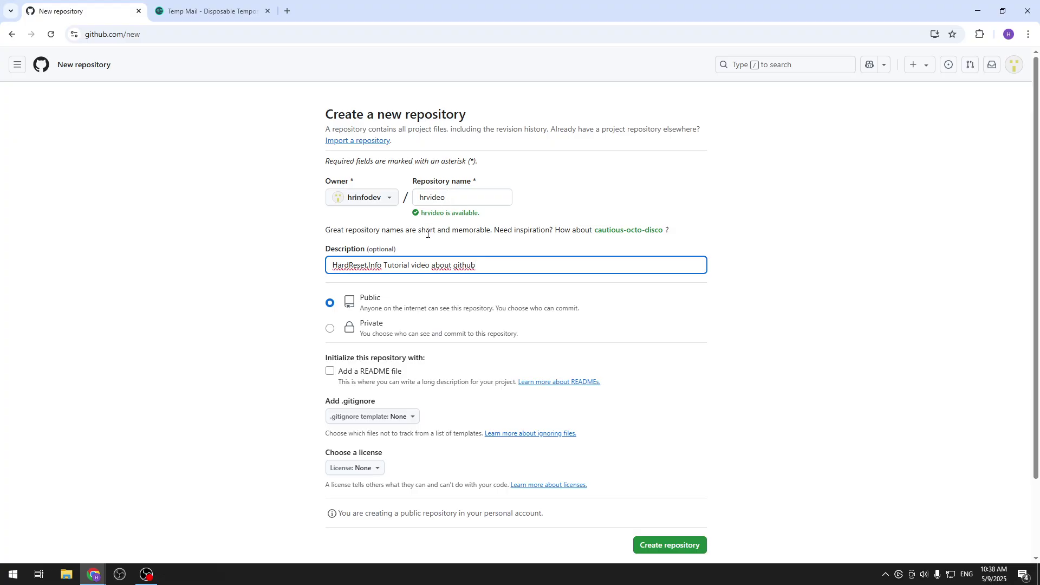
- Set the new repository's visibility to private
{"action": "left_click_drag", "start_coordinate": [435, 312], "coordinate": [574, 309]}
{"action": "left_click", "coordinate": [369, 319]}
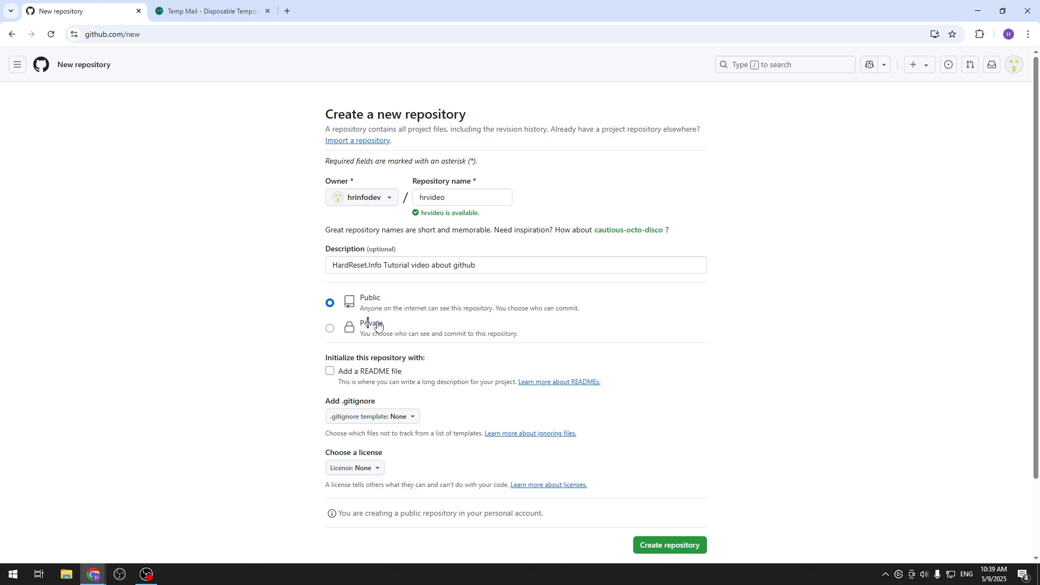
{"action": "left_click", "coordinate": [331, 326]}
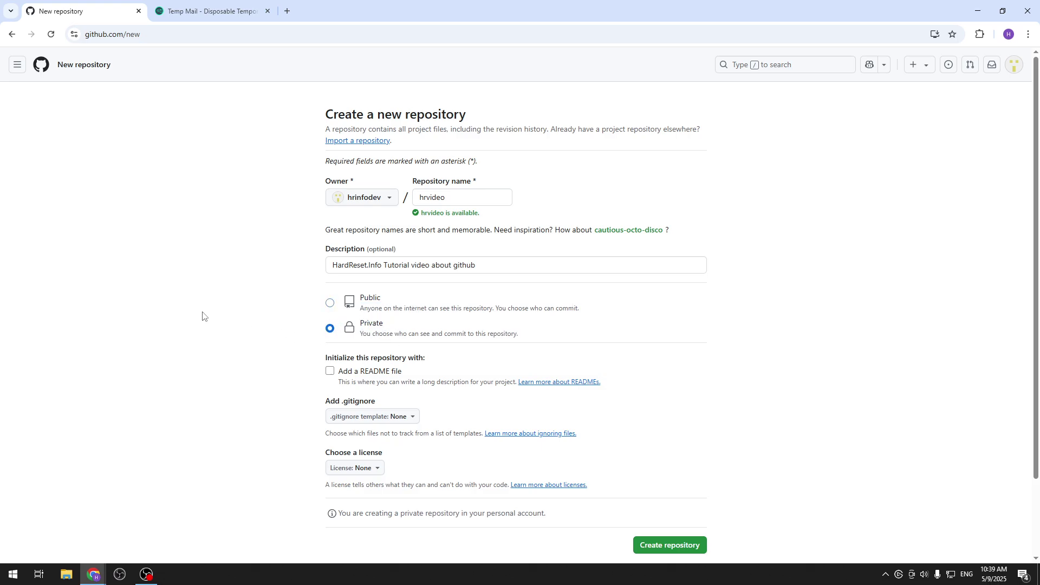
- Try the option to initialize the repository with a README file, leaving it switched off
{"action": "scroll", "coordinate": [217, 317], "scroll_direction": "down", "scroll_amount": 1}
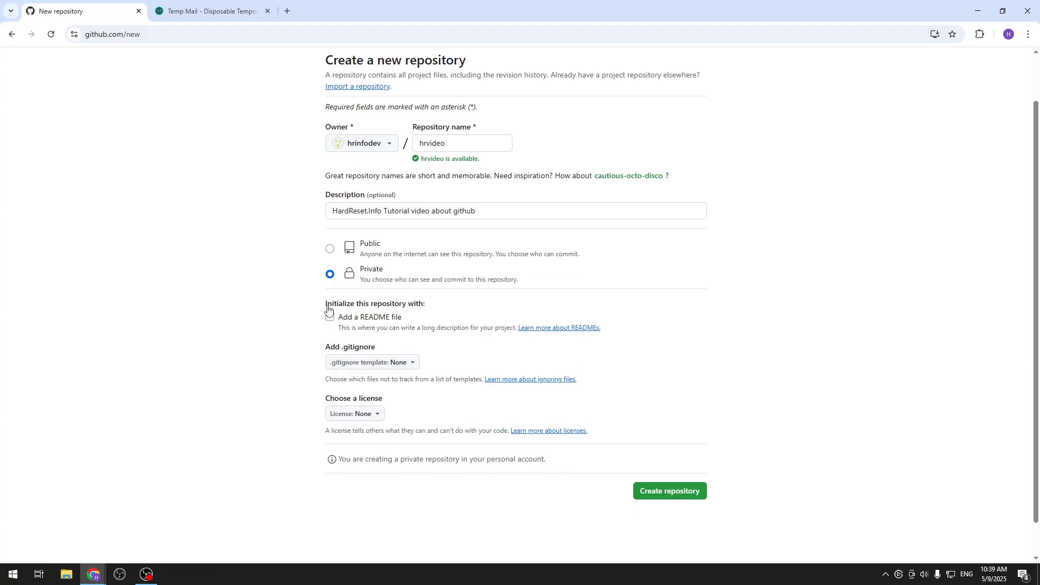
{"action": "left_click_drag", "start_coordinate": [327, 303], "coordinate": [386, 325]}
{"action": "left_click", "coordinate": [386, 326]}
{"action": "left_click", "coordinate": [331, 318]}
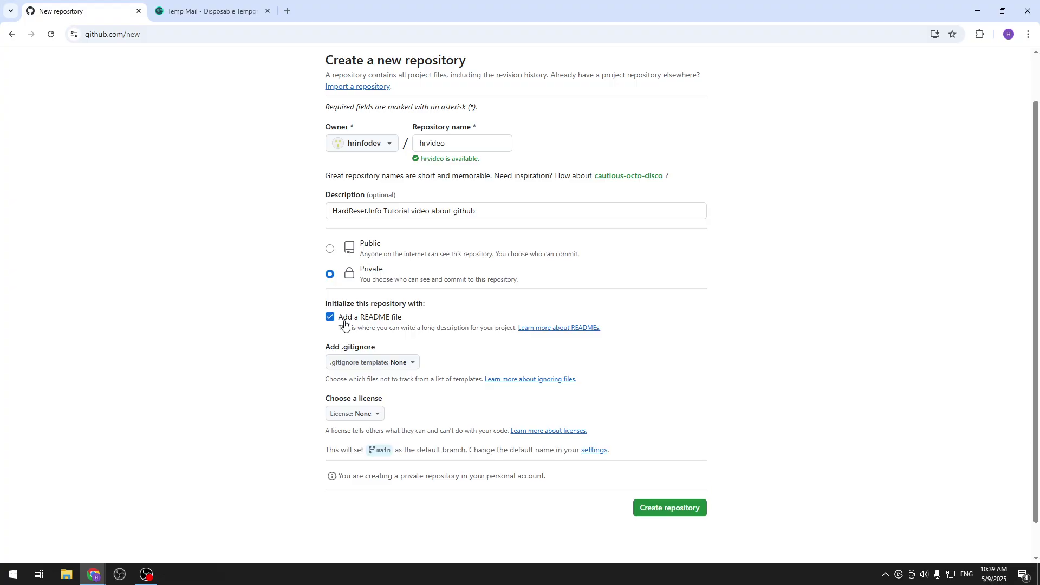
{"action": "left_click", "coordinate": [331, 318]}
{"action": "left_click", "coordinate": [330, 320]}
{"action": "left_click", "coordinate": [330, 318]}
{"action": "left_click", "coordinate": [330, 319]}
{"action": "left_click", "coordinate": [330, 318]}
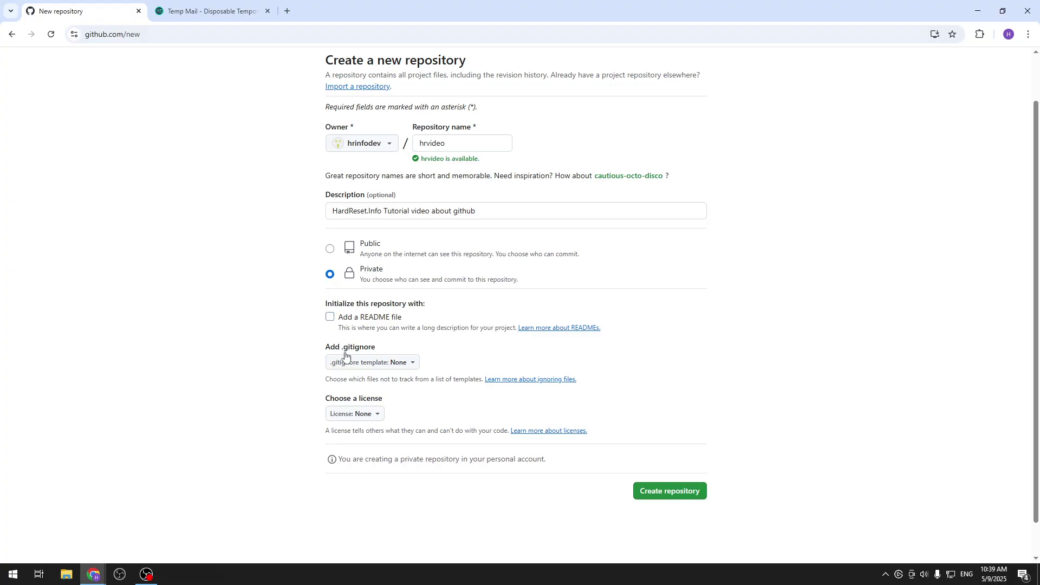
- Look through the .gitignore templates and the note about ignoring files without choosing a template
{"action": "left_click", "coordinate": [356, 361]}
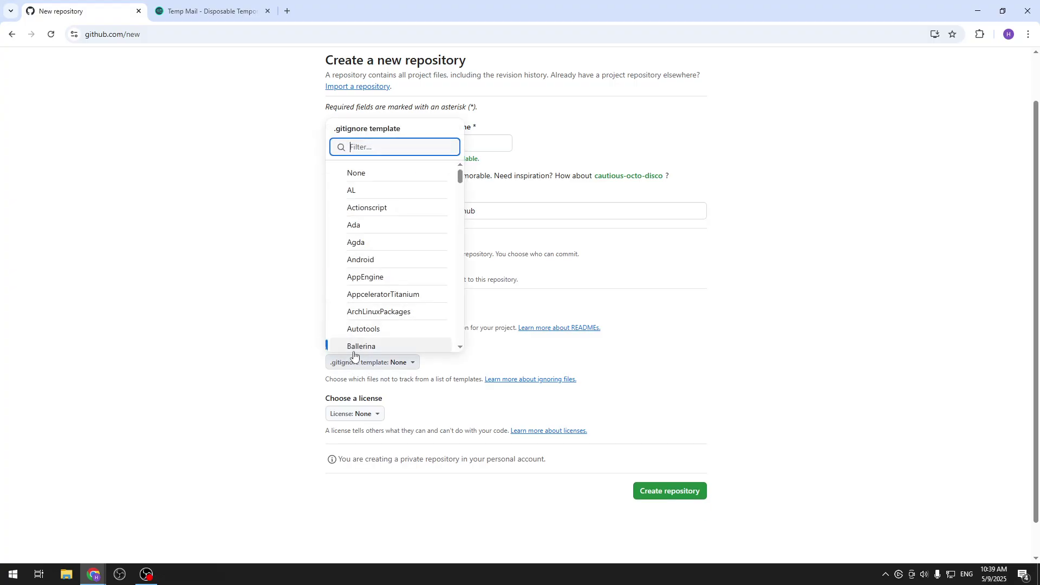
{"action": "left_click", "coordinate": [279, 344]}
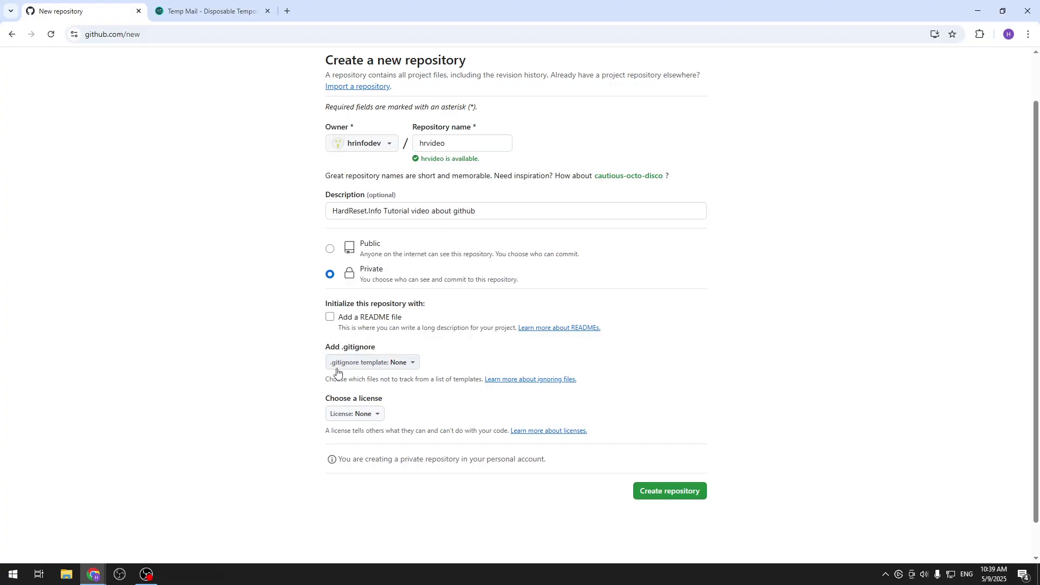
{"action": "left_click", "coordinate": [388, 363]}
{"action": "scroll", "coordinate": [391, 242], "scroll_direction": "down", "scroll_amount": 10}
{"action": "scroll", "coordinate": [391, 243], "scroll_direction": "down", "scroll_amount": 20}
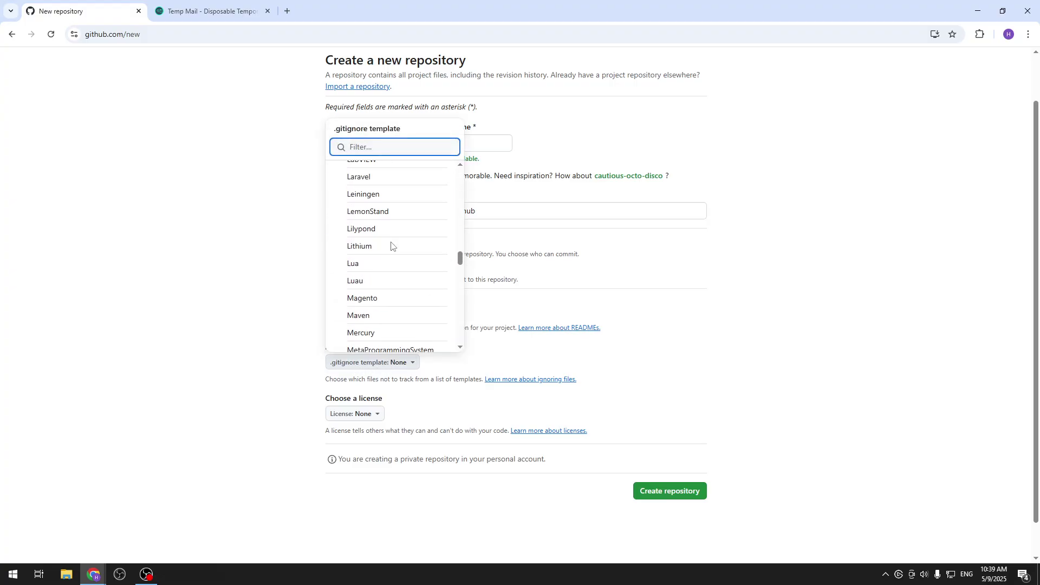
{"action": "left_click", "coordinate": [735, 371]}
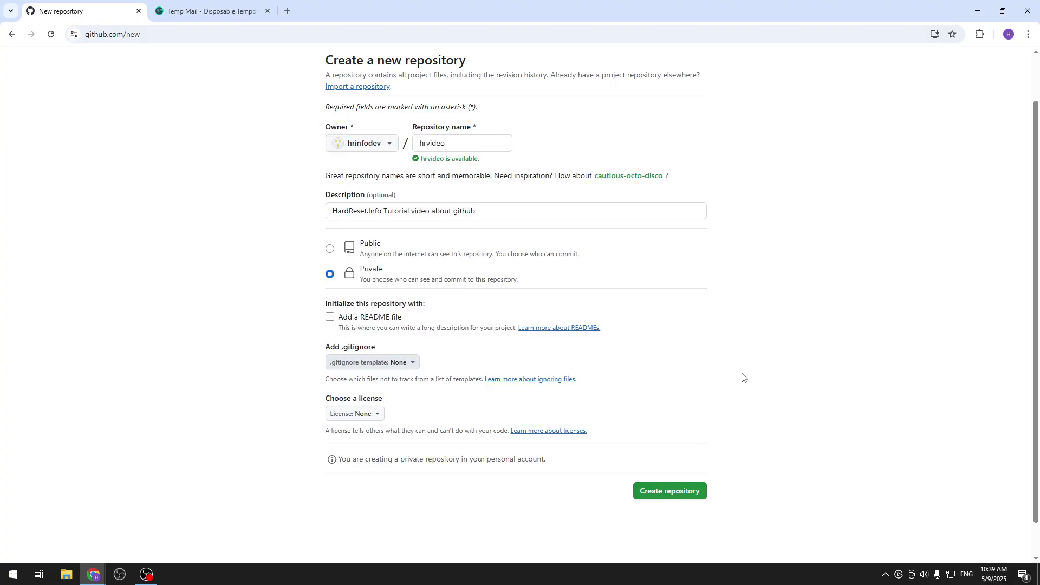
{"action": "left_click_drag", "start_coordinate": [335, 389], "coordinate": [328, 397]}
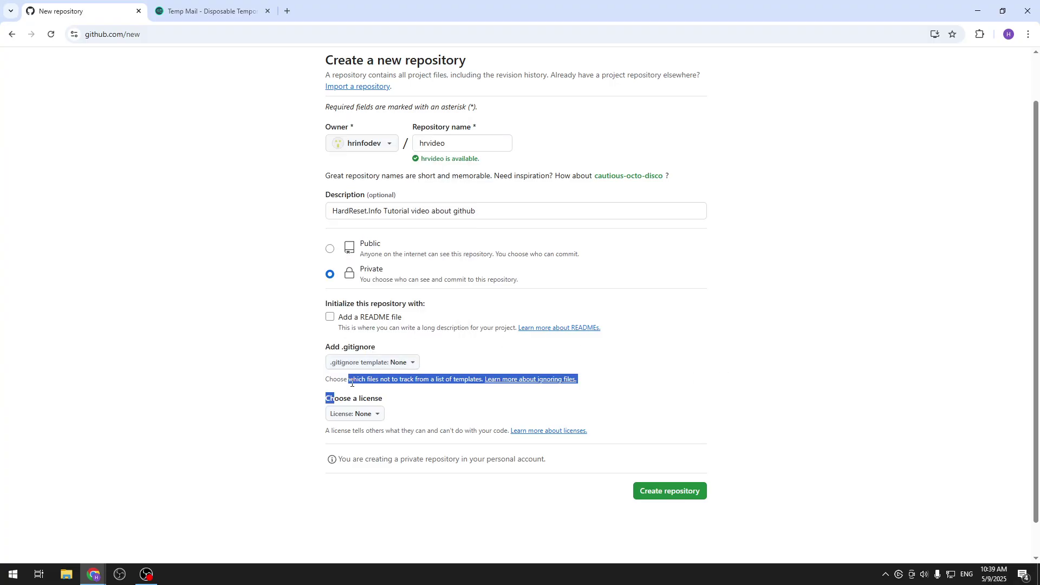
{"action": "left_click_drag", "start_coordinate": [399, 379], "coordinate": [464, 381]}
{"action": "left_click", "coordinate": [464, 403]}
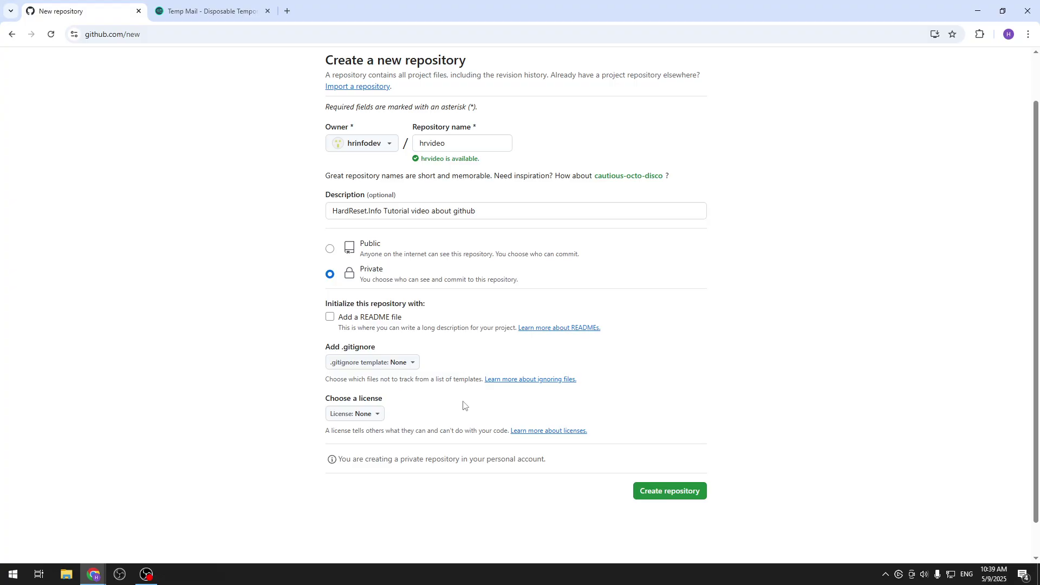
- Look through the licenses offered for the repository without choosing one
{"action": "left_click_drag", "start_coordinate": [334, 399], "coordinate": [379, 414]}
{"action": "left_click", "coordinate": [379, 414]}
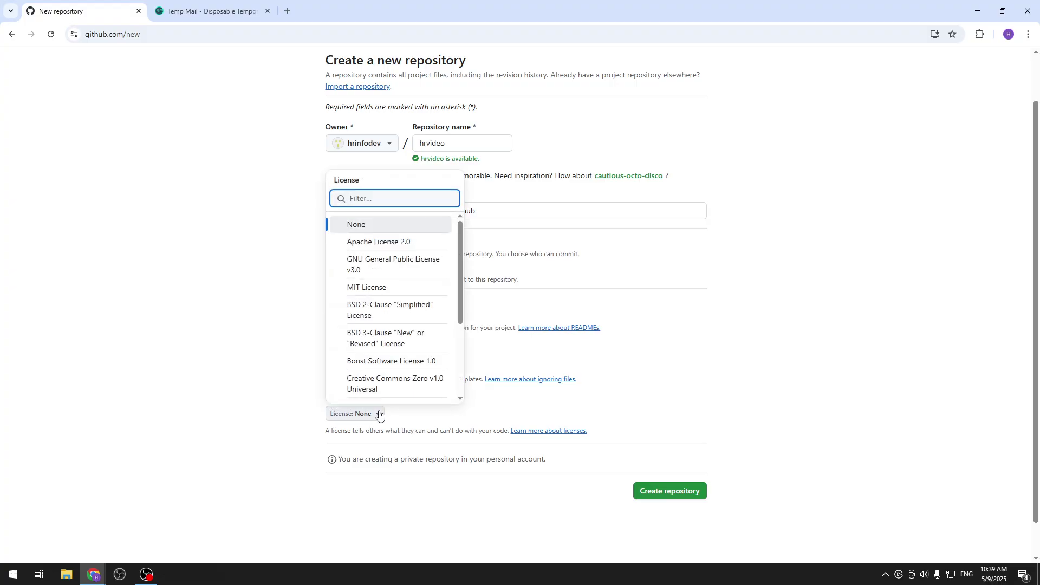
{"action": "scroll", "coordinate": [396, 273], "scroll_direction": "down", "scroll_amount": 3}
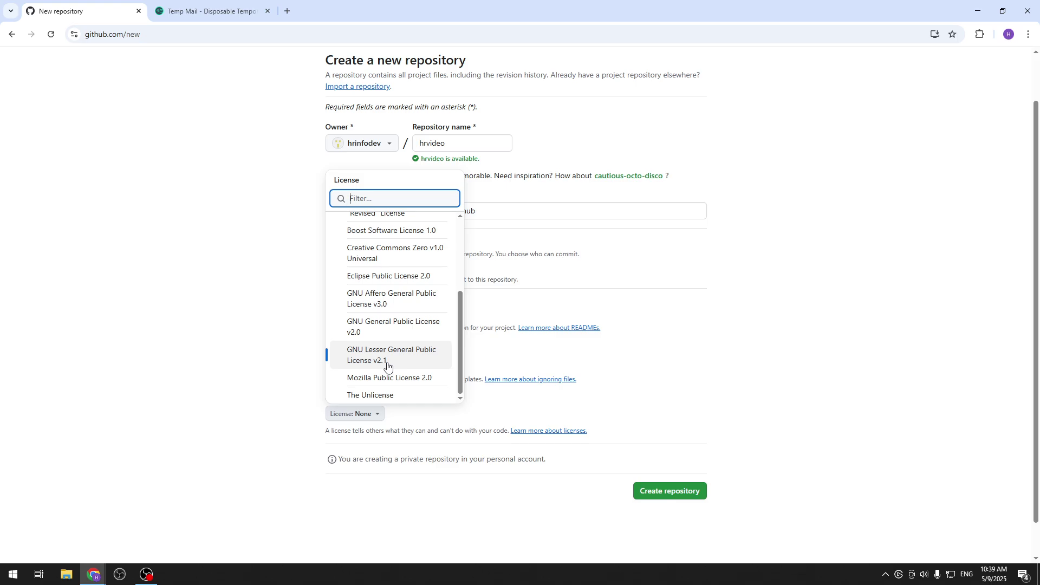
{"action": "scroll", "coordinate": [387, 366], "scroll_direction": "up", "scroll_amount": 5}
{"action": "left_click", "coordinate": [762, 330]}
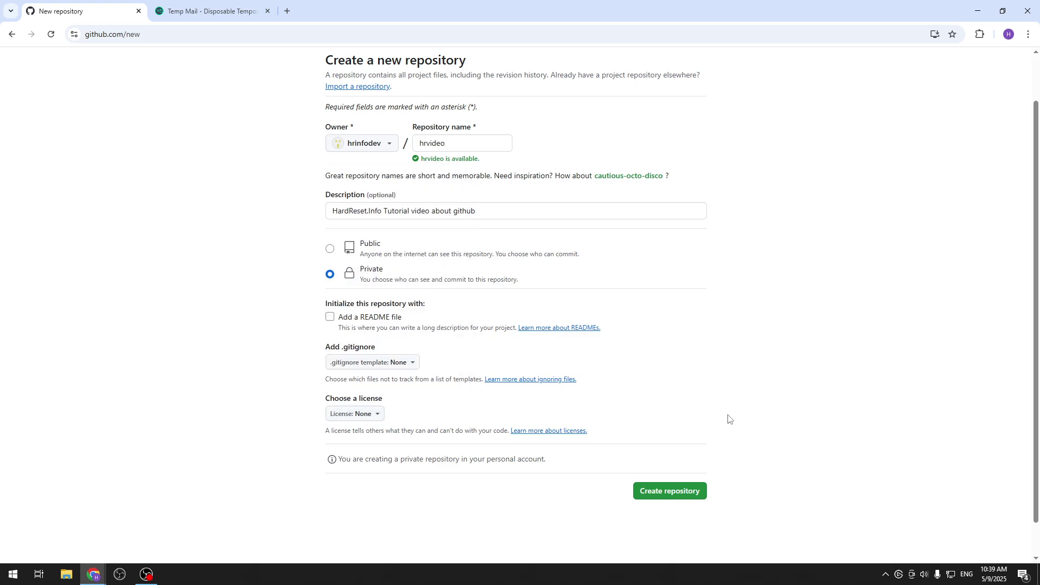
- Create the repository and review its quick setup page
{"action": "left_click", "coordinate": [687, 491]}
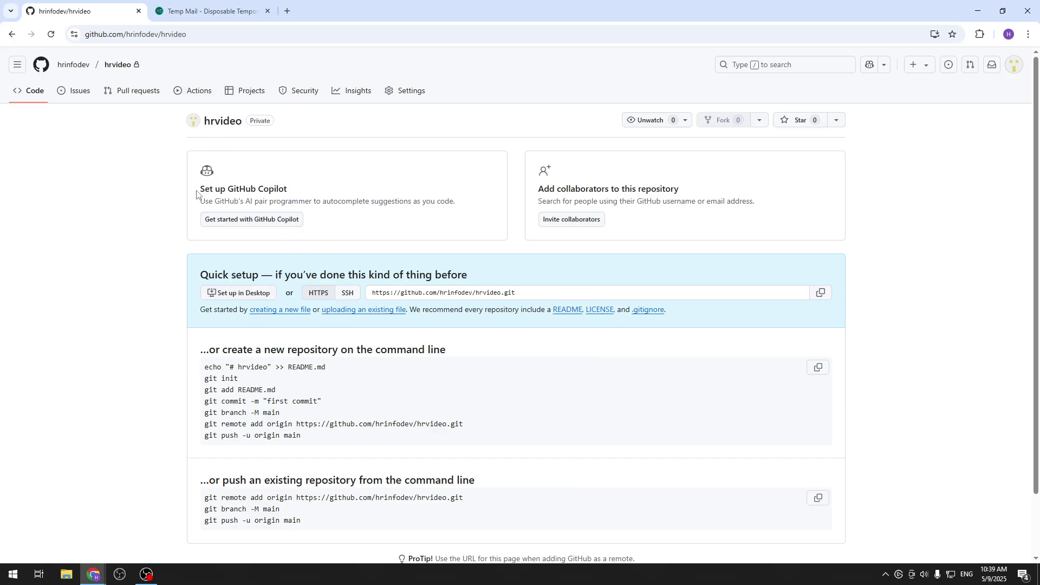
{"action": "left_click_drag", "start_coordinate": [197, 194], "coordinate": [300, 197]}
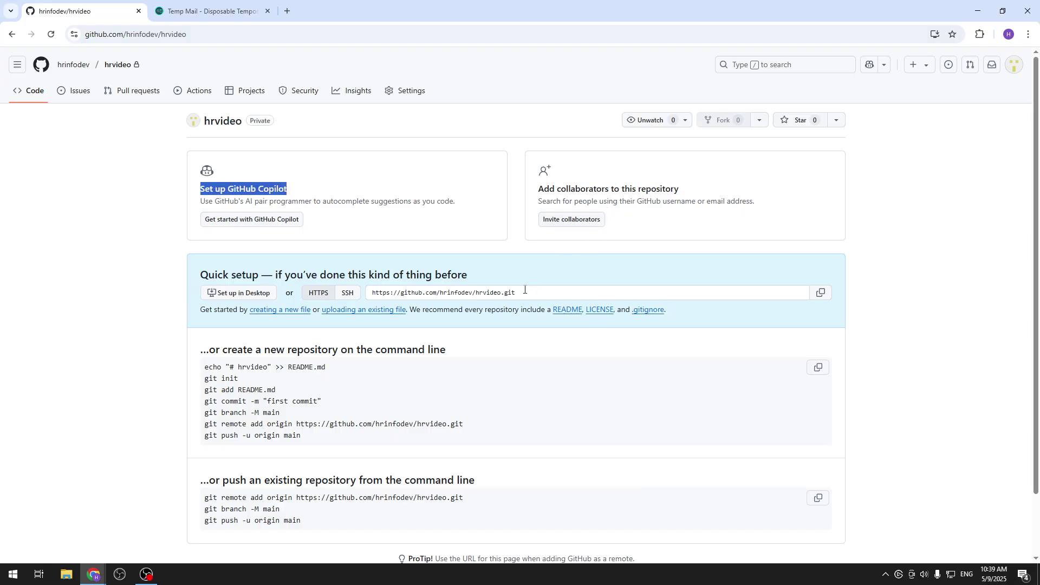
{"action": "scroll", "coordinate": [524, 289], "scroll_direction": "down", "scroll_amount": 2}
{"action": "scroll", "coordinate": [458, 285], "scroll_direction": "up", "scroll_amount": 3}
- Browse the repository's issues, pull requests, projects and insights pages
{"action": "left_click", "coordinate": [74, 96]}
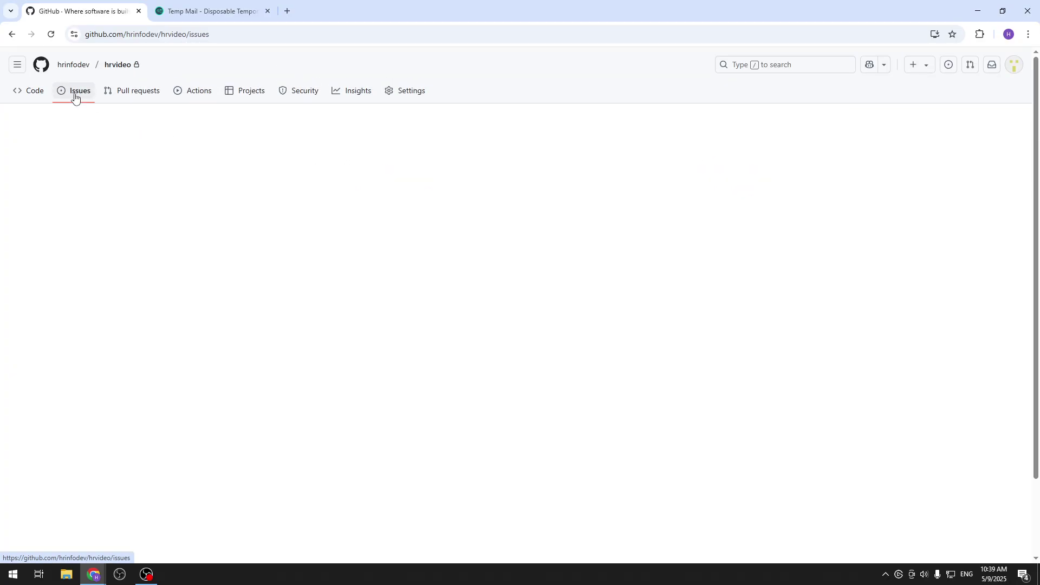
{"action": "left_click", "coordinate": [172, 91]}
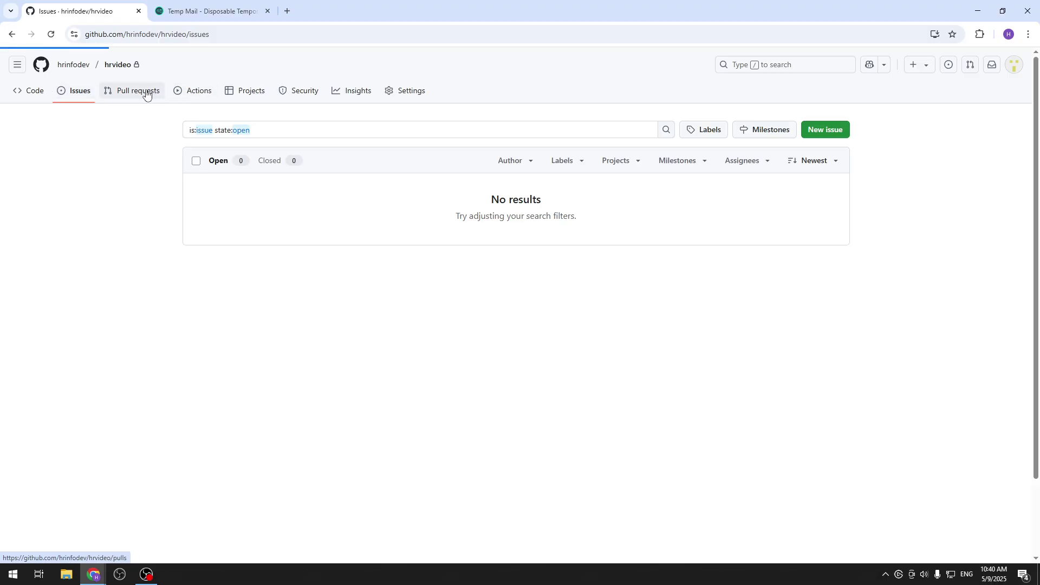
{"action": "left_click", "coordinate": [255, 92]}
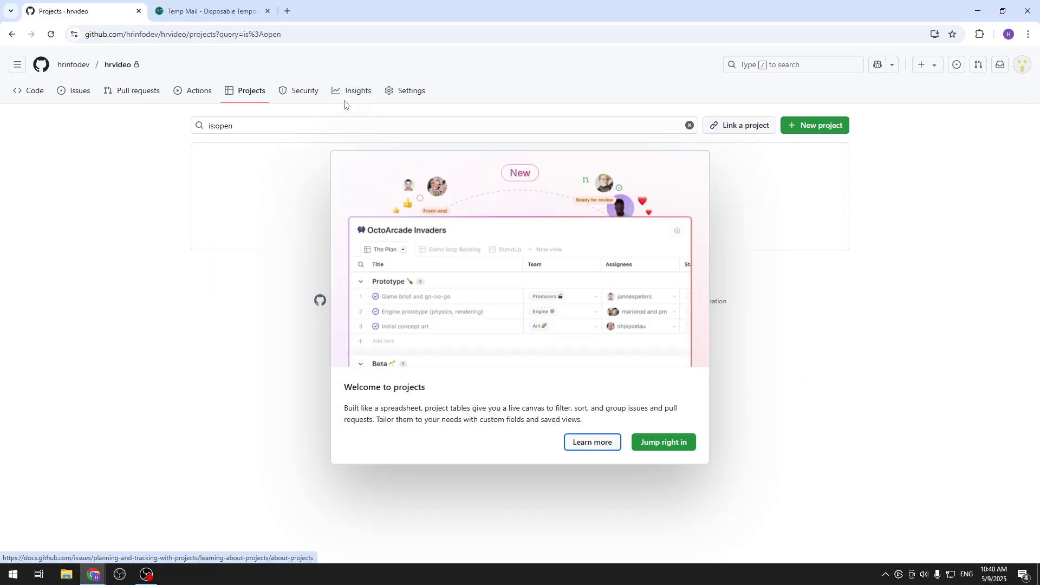
{"action": "left_click", "coordinate": [349, 92]}
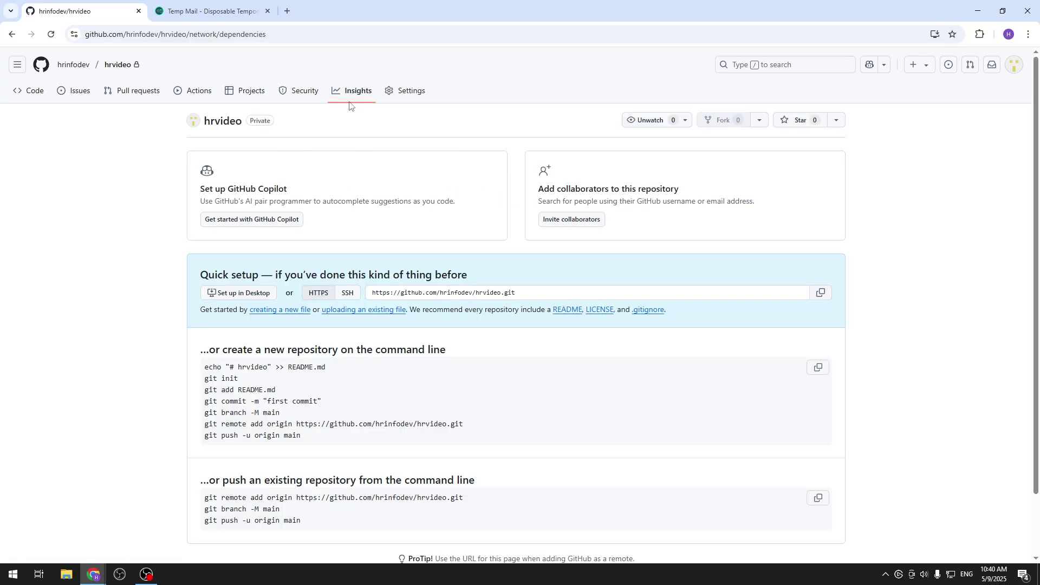
{"action": "scroll", "coordinate": [307, 228], "scroll_direction": "down", "scroll_amount": 1}
{"action": "scroll", "coordinate": [333, 295], "scroll_direction": "up", "scroll_amount": 1}
- Open the account's own profile and turn on private contributions and the activity overview
{"action": "left_click", "coordinate": [1015, 66]}
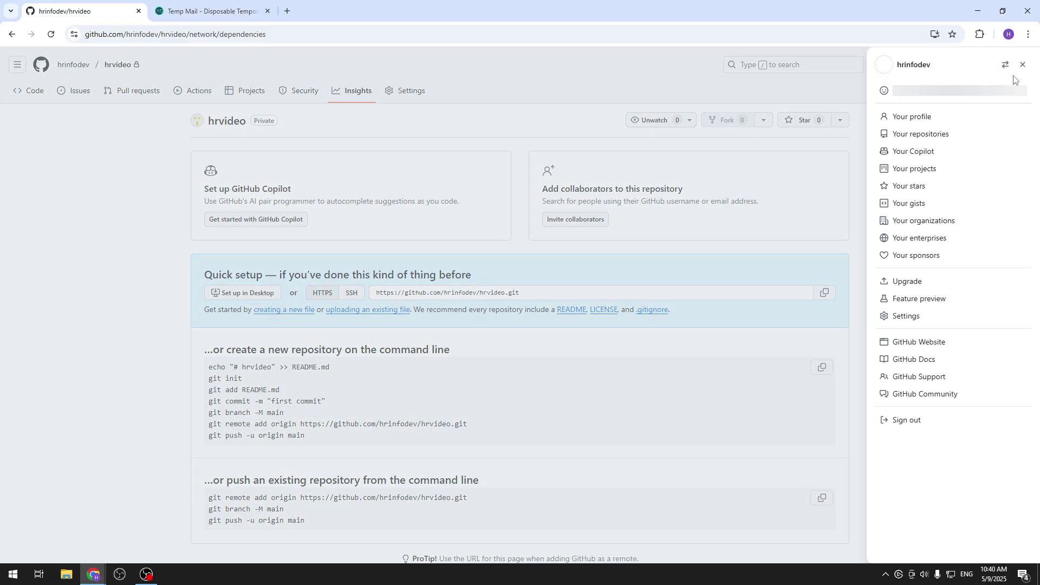
{"action": "left_click", "coordinate": [973, 115]}
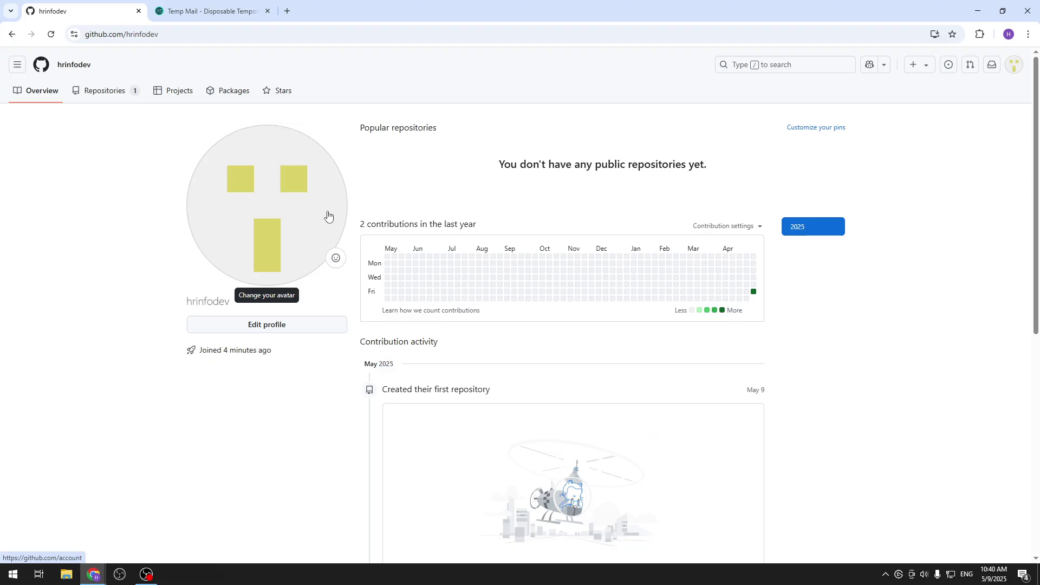
{"action": "left_click", "coordinate": [744, 226]}
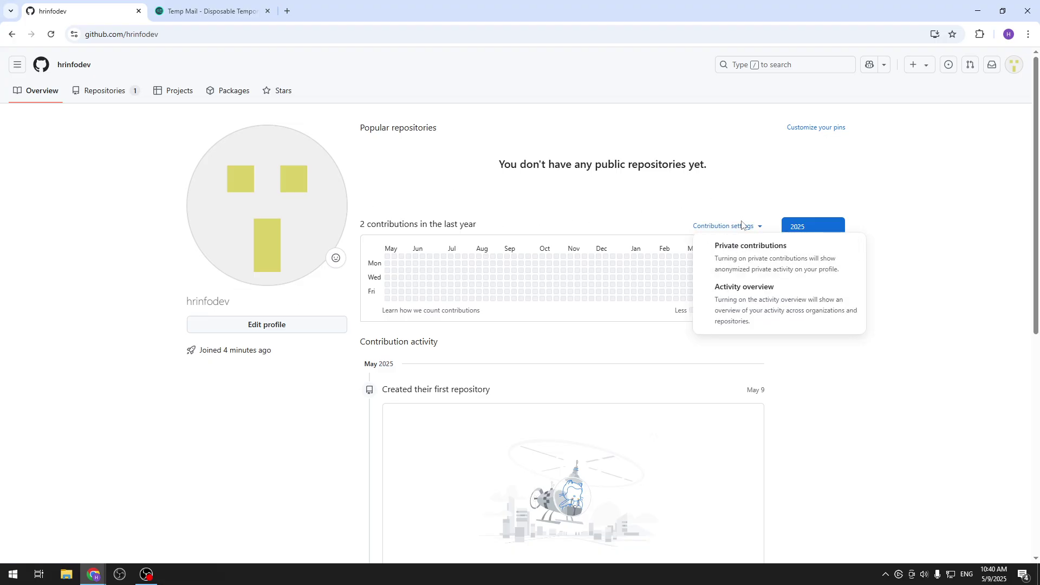
{"action": "left_click", "coordinate": [739, 255]}
{"action": "left_click", "coordinate": [741, 227]}
{"action": "left_click", "coordinate": [742, 293]}
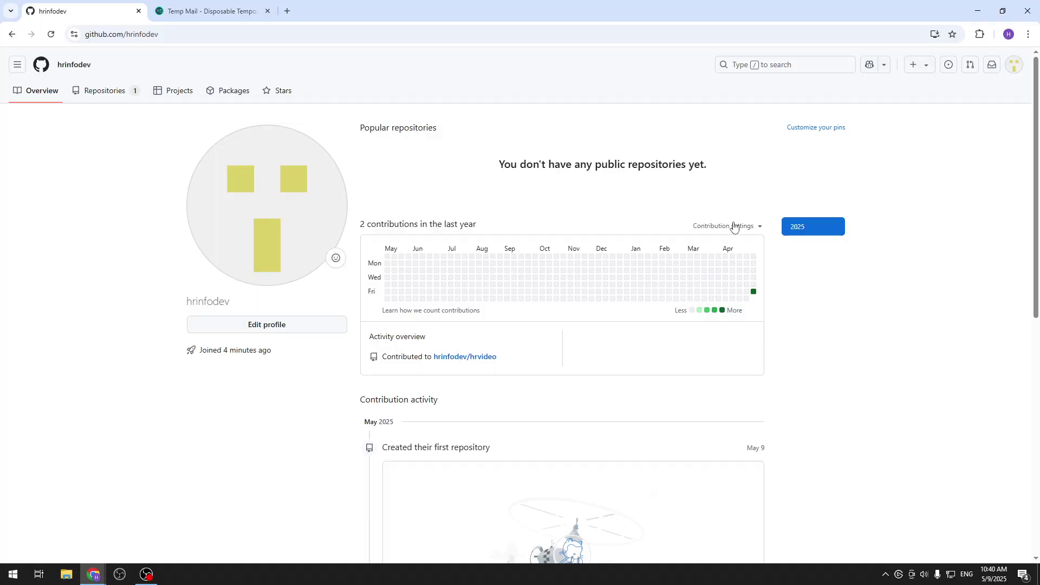
- Look through the editable profile fields, including pronouns, local time, email and social accounts, and leave without saving
{"action": "left_click", "coordinate": [299, 329]}
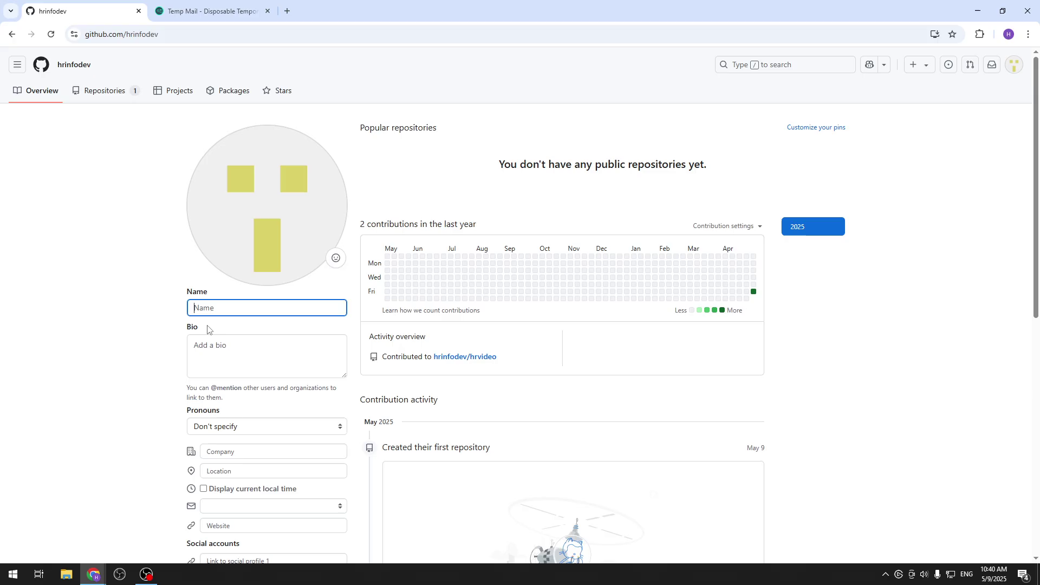
{"action": "left_click", "coordinate": [227, 425]}
{"action": "left_click", "coordinate": [227, 427]}
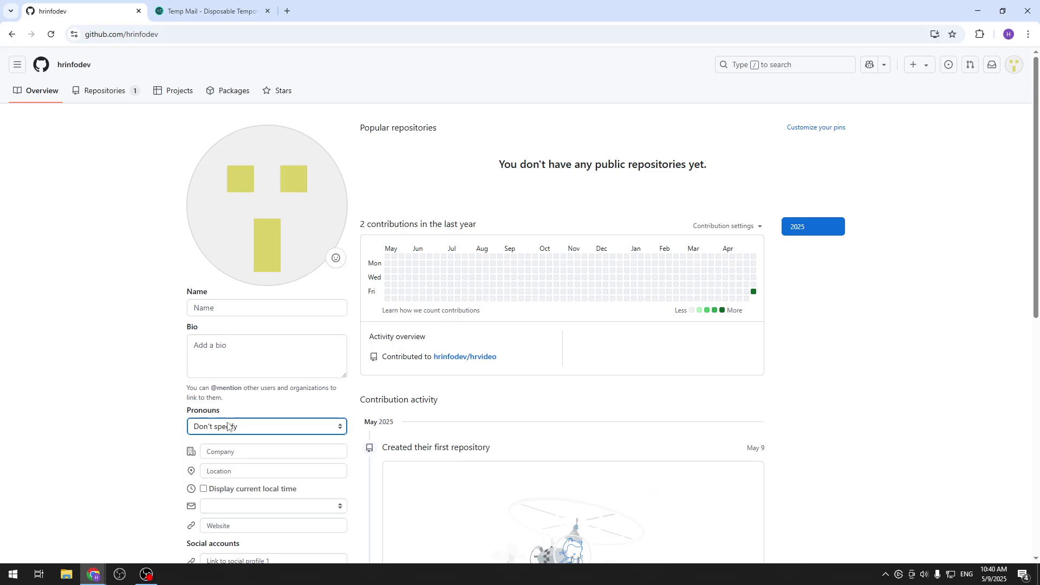
{"action": "scroll", "coordinate": [235, 408], "scroll_direction": "down", "scroll_amount": 1}
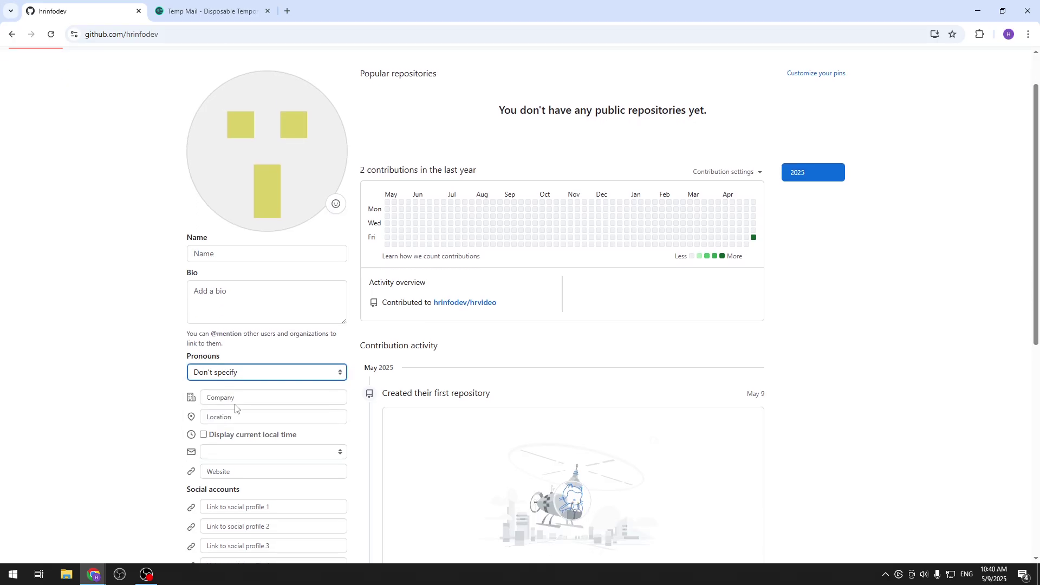
{"action": "left_click", "coordinate": [203, 436]}
{"action": "left_click", "coordinate": [204, 435]}
{"action": "left_click", "coordinate": [215, 456]}
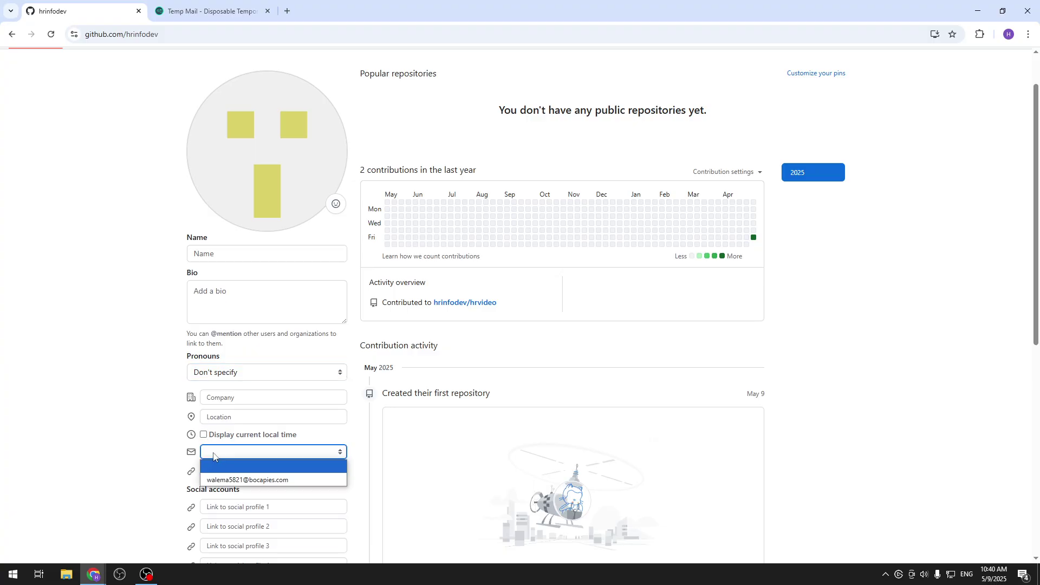
{"action": "scroll", "coordinate": [63, 391], "scroll_direction": "down", "scroll_amount": 1}
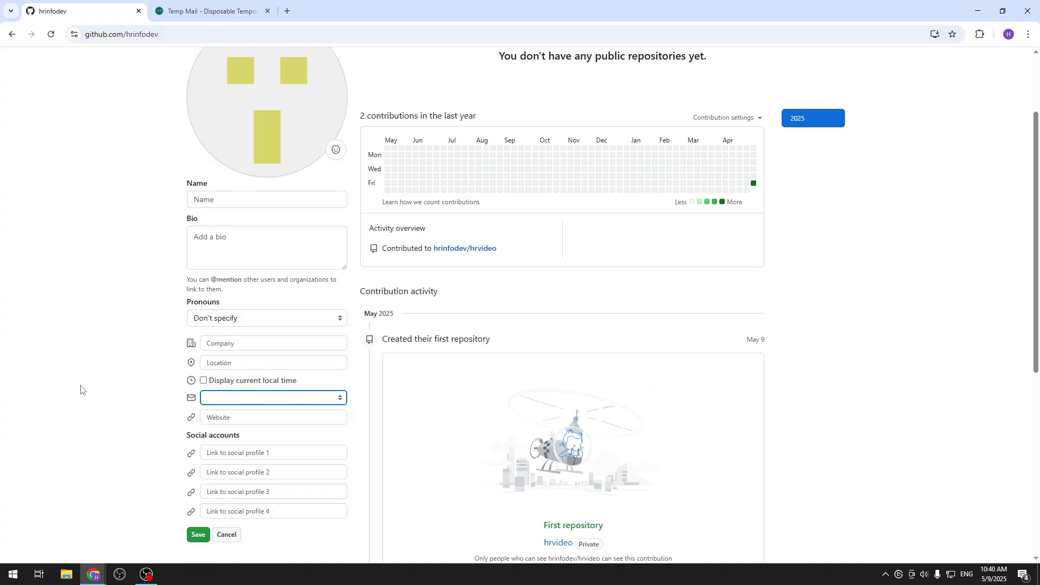
{"action": "left_click", "coordinate": [224, 457]}
{"action": "left_click", "coordinate": [234, 539]}
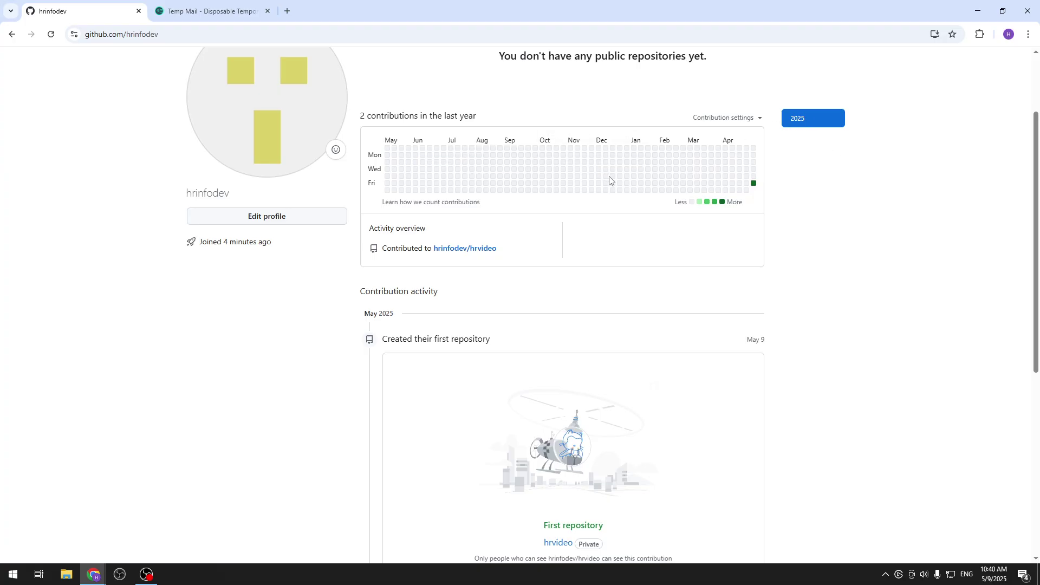
- Review the contribution graph and the contribution activity timeline on the profile overview
{"action": "mouse_move", "coordinate": [614, 181]}
{"action": "scroll", "coordinate": [524, 232], "scroll_direction": "down", "scroll_amount": 6}
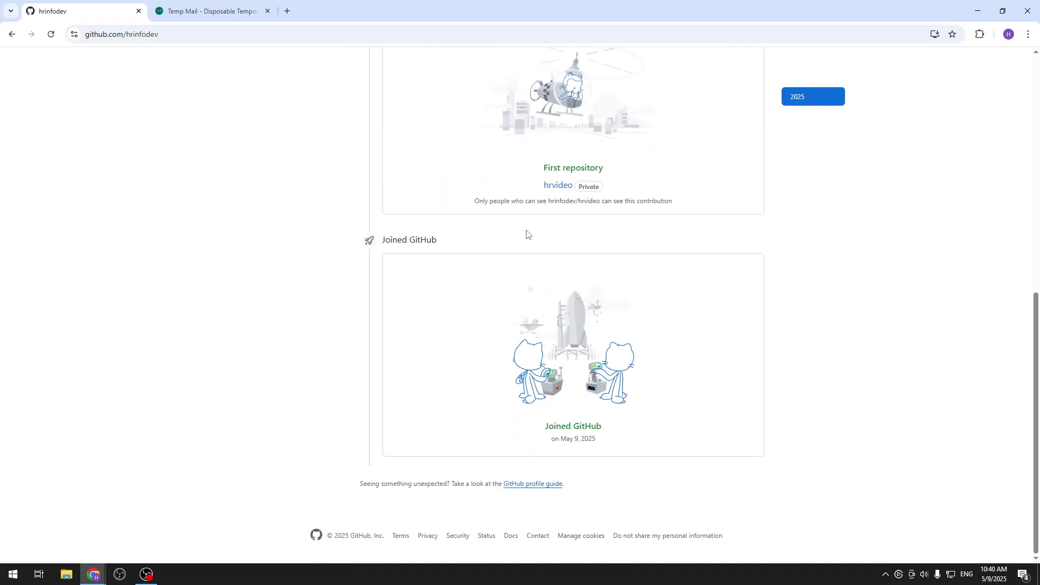
{"action": "scroll", "coordinate": [524, 232], "scroll_direction": "up", "scroll_amount": 6}
{"action": "scroll", "coordinate": [523, 233], "scroll_direction": "down", "scroll_amount": 6}
{"action": "scroll", "coordinate": [496, 224], "scroll_direction": "up", "scroll_amount": 3}
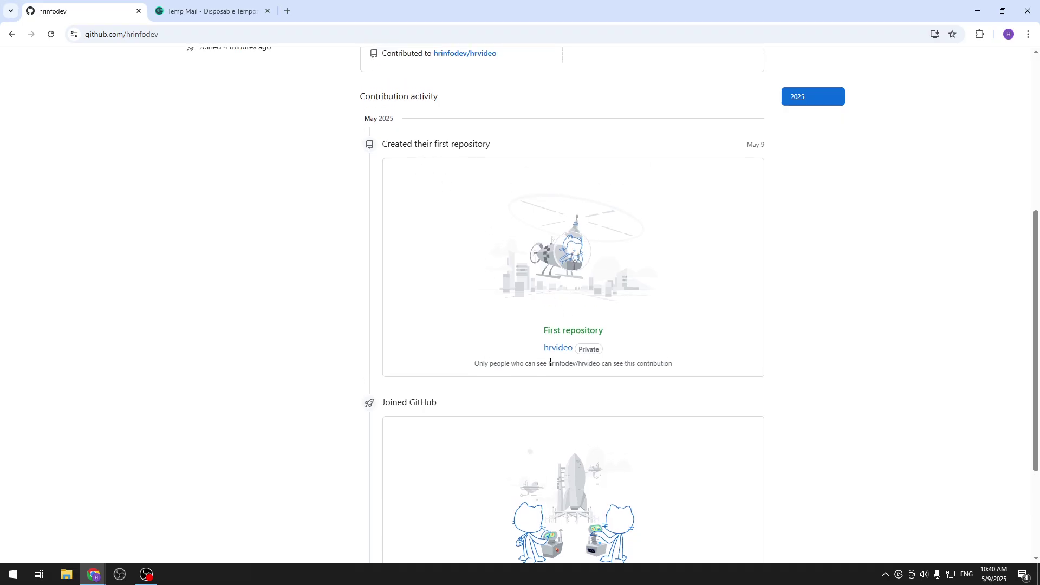
{"action": "scroll", "coordinate": [602, 351], "scroll_direction": "up", "scroll_amount": 5}
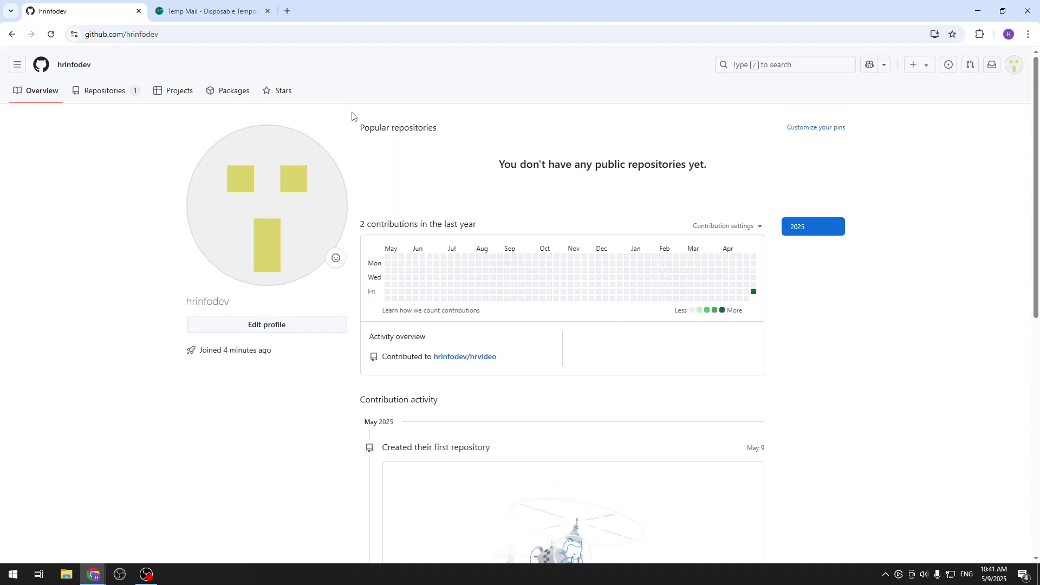
- Open the hrvideo repository from the account's repository list and go to its general settings
{"action": "left_click", "coordinate": [108, 99]}
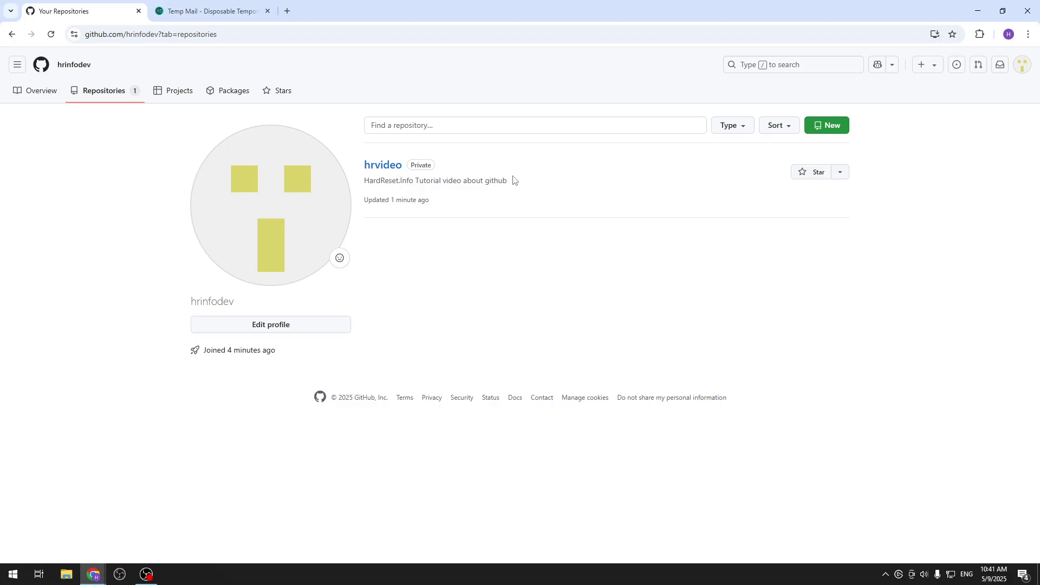
{"action": "left_click", "coordinate": [388, 172]}
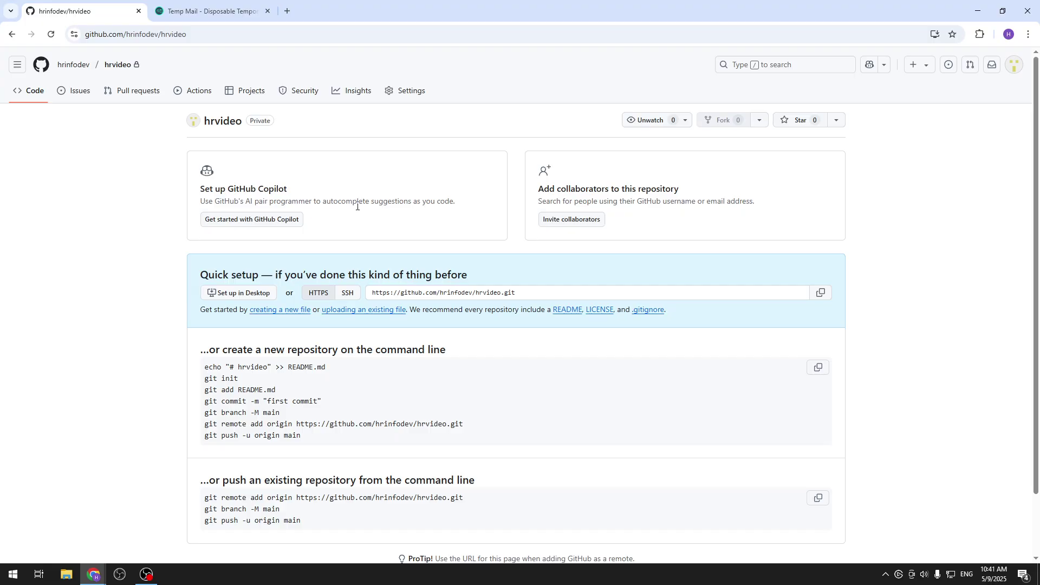
{"action": "scroll", "coordinate": [357, 207], "scroll_direction": "down", "scroll_amount": 1}
{"action": "scroll", "coordinate": [346, 141], "scroll_direction": "up", "scroll_amount": 1}
{"action": "left_click", "coordinate": [416, 92]}
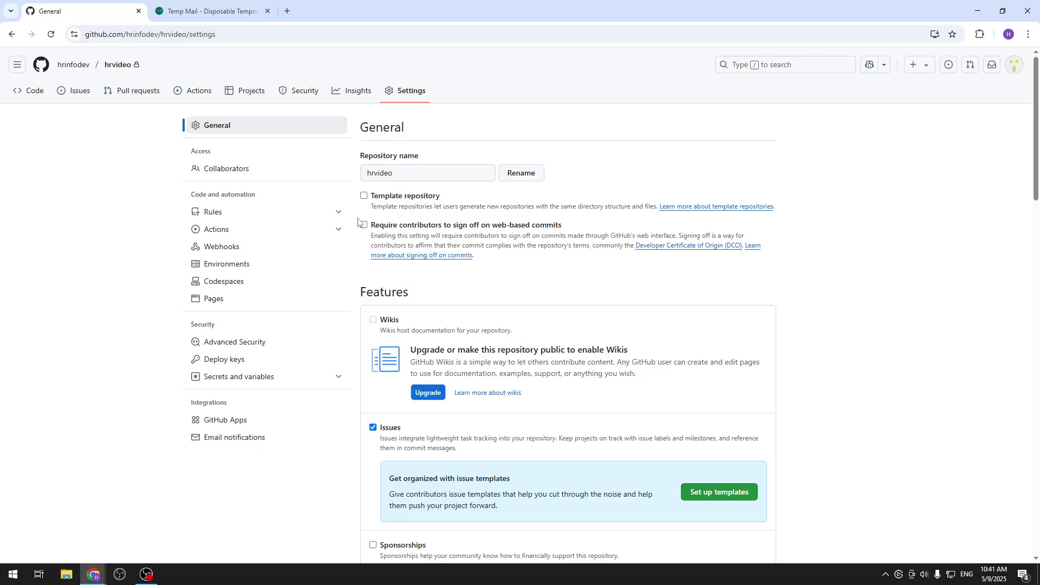
- Turn the template repository option on and back off, and switch the Issues feature off and back on
{"action": "left_click", "coordinate": [364, 196]}
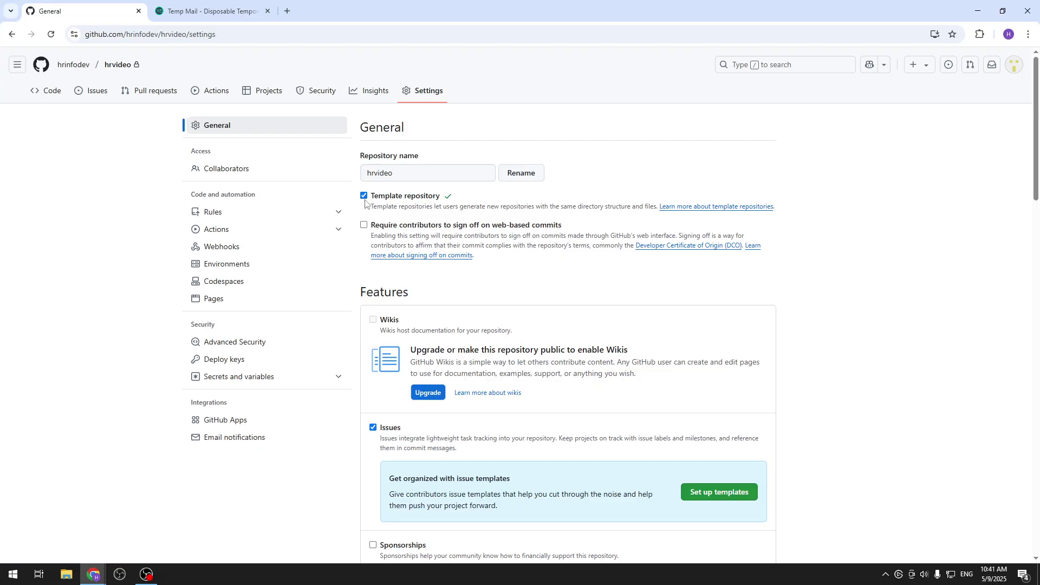
{"action": "left_click", "coordinate": [363, 197]}
{"action": "scroll", "coordinate": [404, 329], "scroll_direction": "down", "scroll_amount": 1}
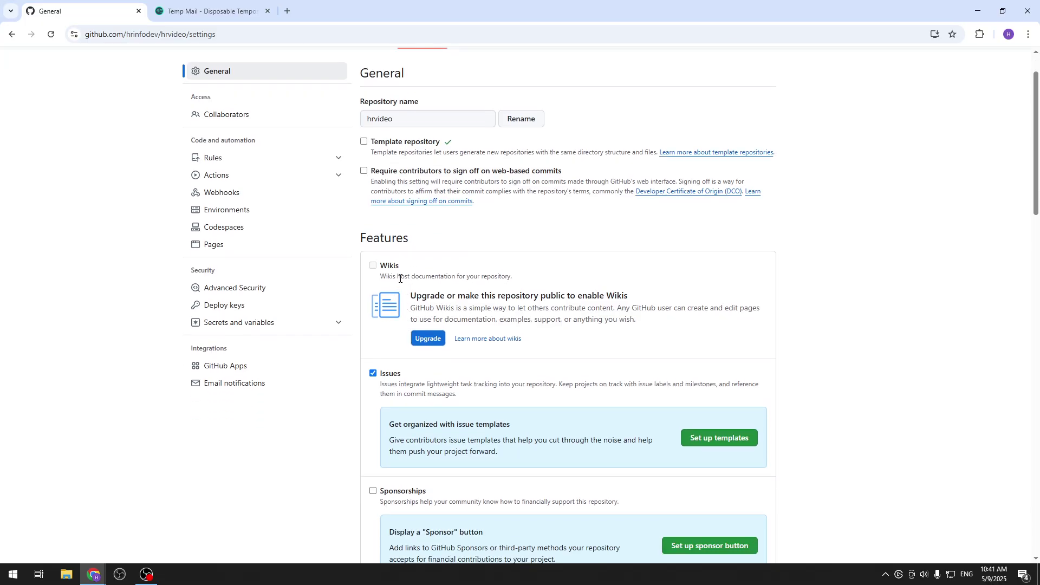
{"action": "scroll", "coordinate": [458, 309], "scroll_direction": "down", "scroll_amount": 1}
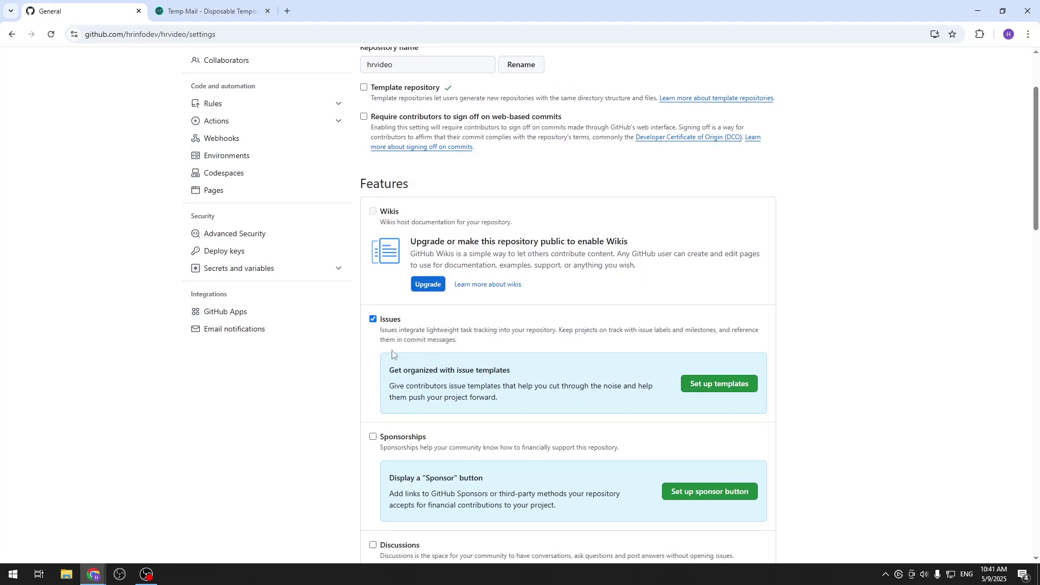
{"action": "left_click", "coordinate": [374, 319]}
{"action": "left_click", "coordinate": [374, 320]}
- Review the remaining general settings, from features and pull requests to the Danger Zone, and open the collaborators settings
{"action": "scroll", "coordinate": [427, 433], "scroll_direction": "down", "scroll_amount": 4}
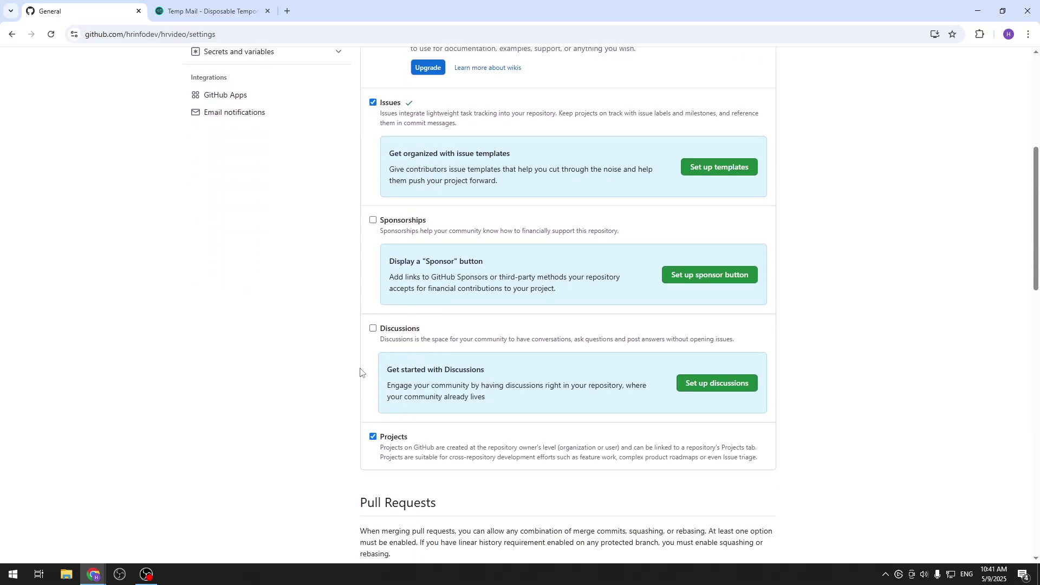
{"action": "scroll", "coordinate": [406, 366], "scroll_direction": "down", "scroll_amount": 2}
{"action": "scroll", "coordinate": [406, 367], "scroll_direction": "down", "scroll_amount": 12}
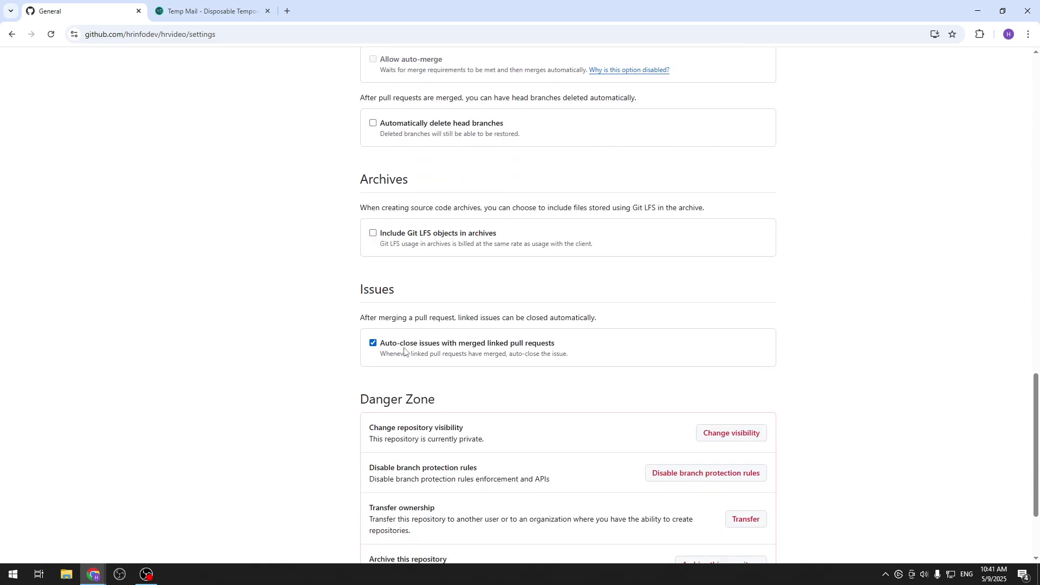
{"action": "scroll", "coordinate": [404, 351], "scroll_direction": "down", "scroll_amount": 3}
{"action": "scroll", "coordinate": [405, 347], "scroll_direction": "up", "scroll_amount": 20}
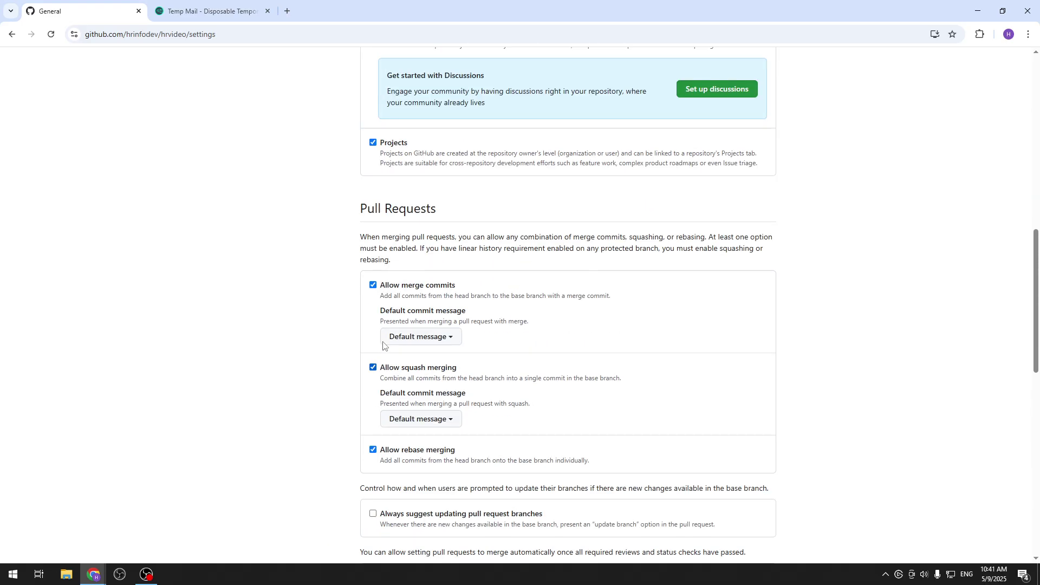
{"action": "left_click", "coordinate": [267, 173]}
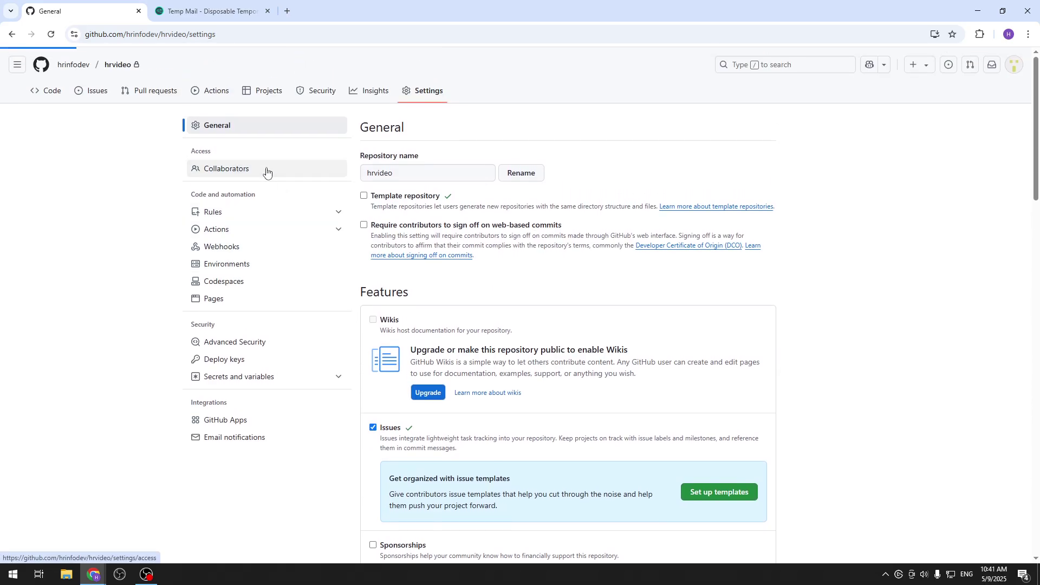